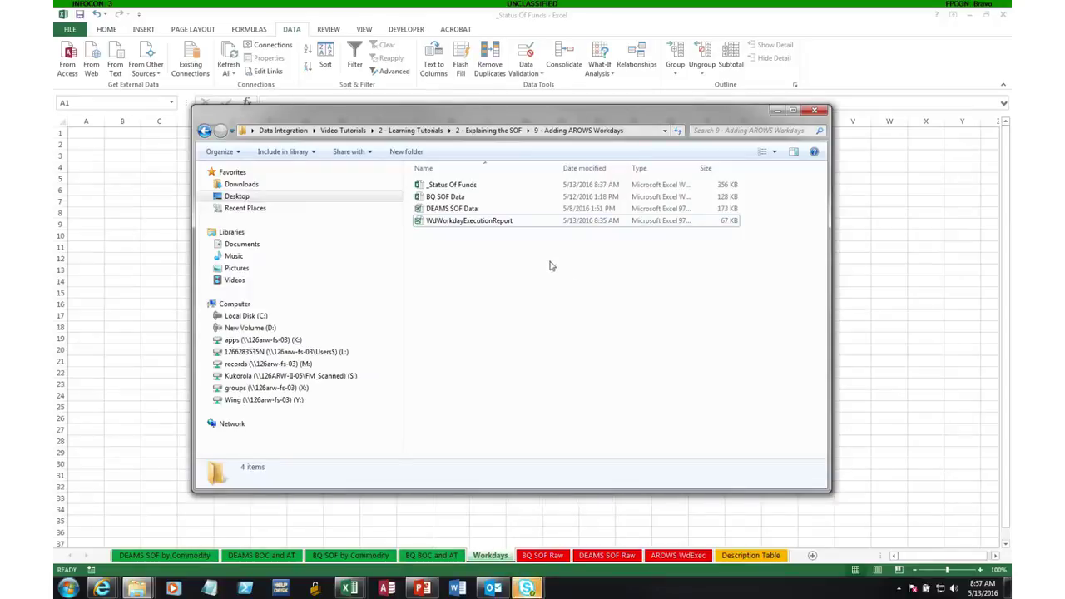
Open the WdWorkdayExecutionReport workbook and delete its title row above the column headers.
double_click(468, 221)
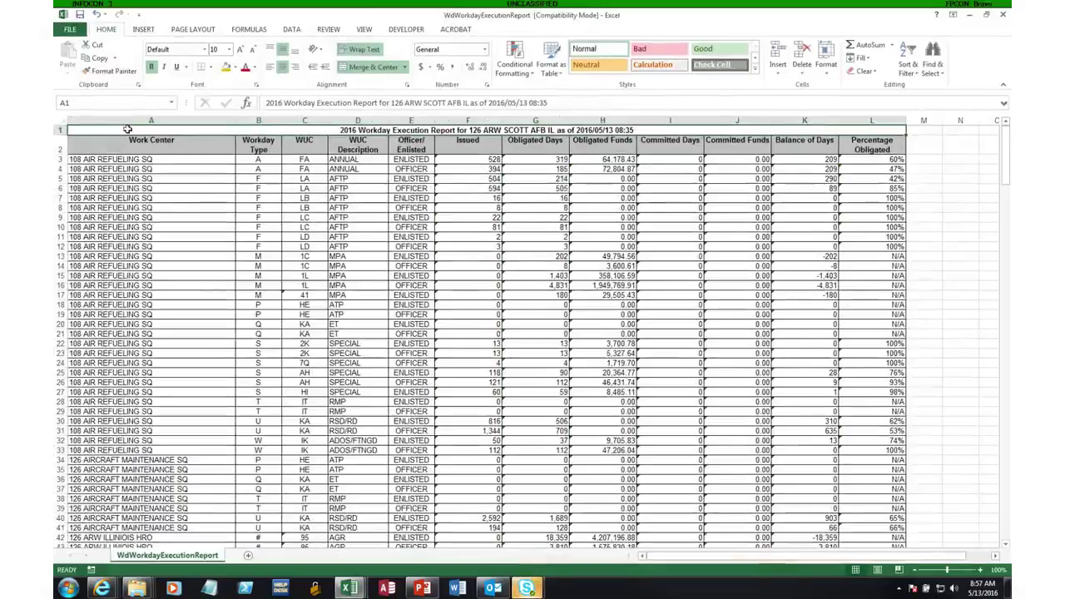
right_click(59, 129)
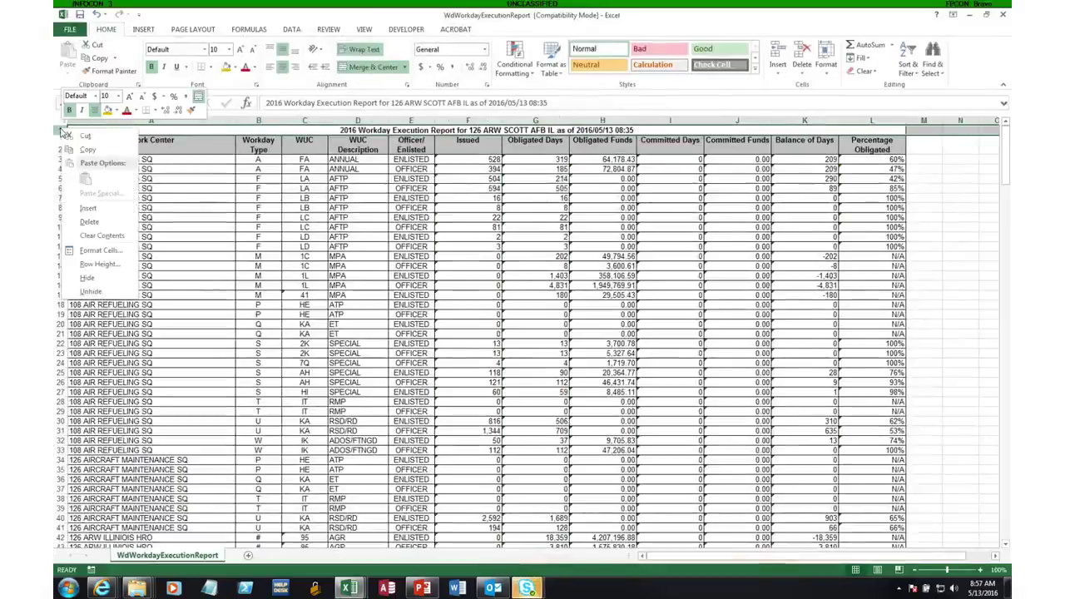
click(90, 222)
Look over the report's remaining data block, select cell A1, and close the workbook with the row deletion saved.
drag(133, 135, 740, 345)
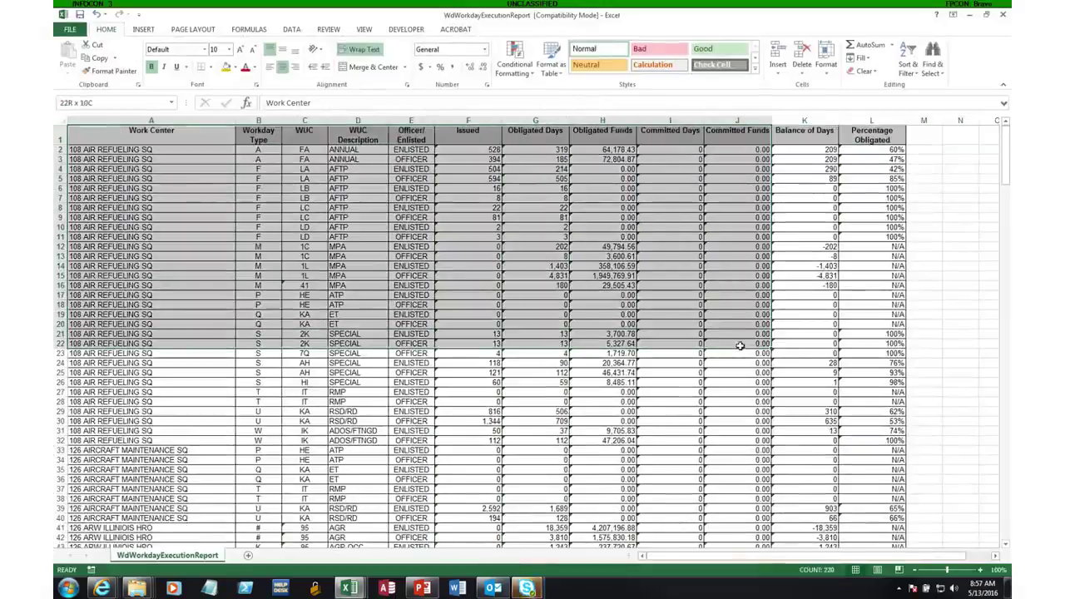
scroll(452, 269, down, 6)
scroll(413, 249, up, 6)
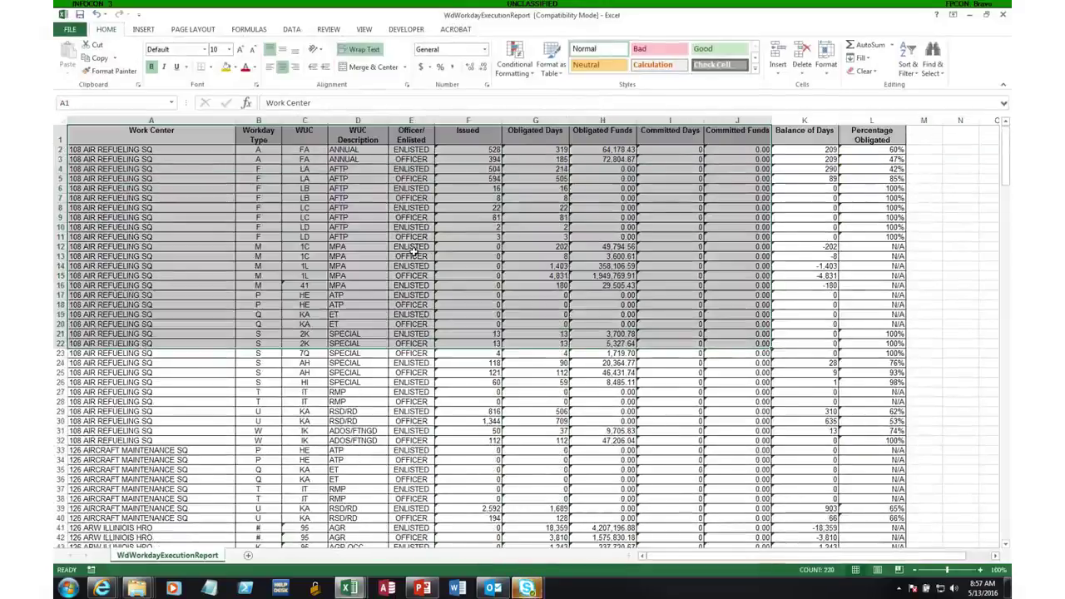
click(149, 135)
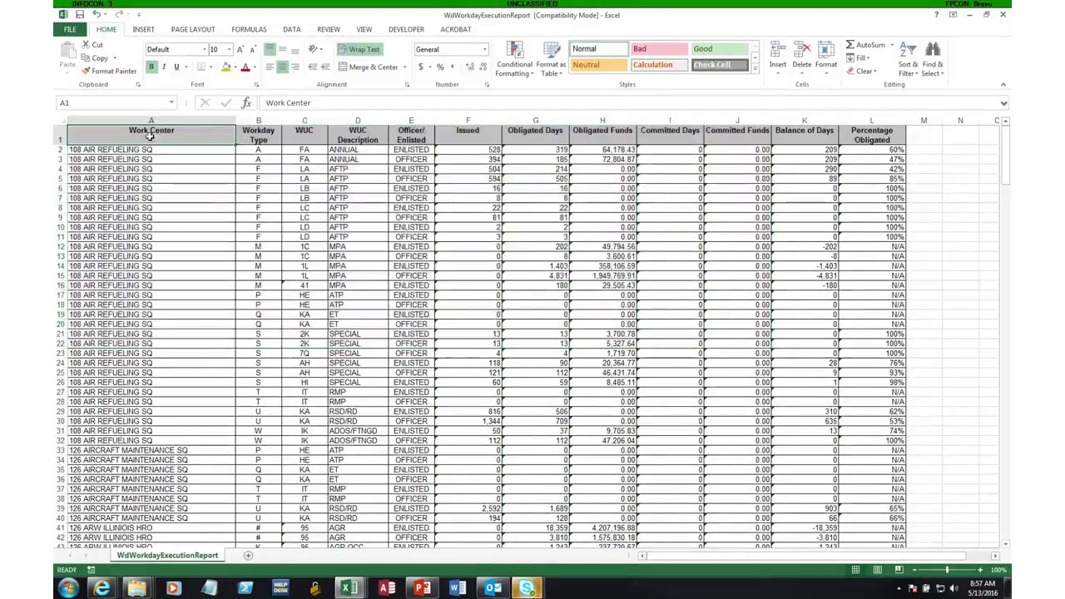
click(1005, 15)
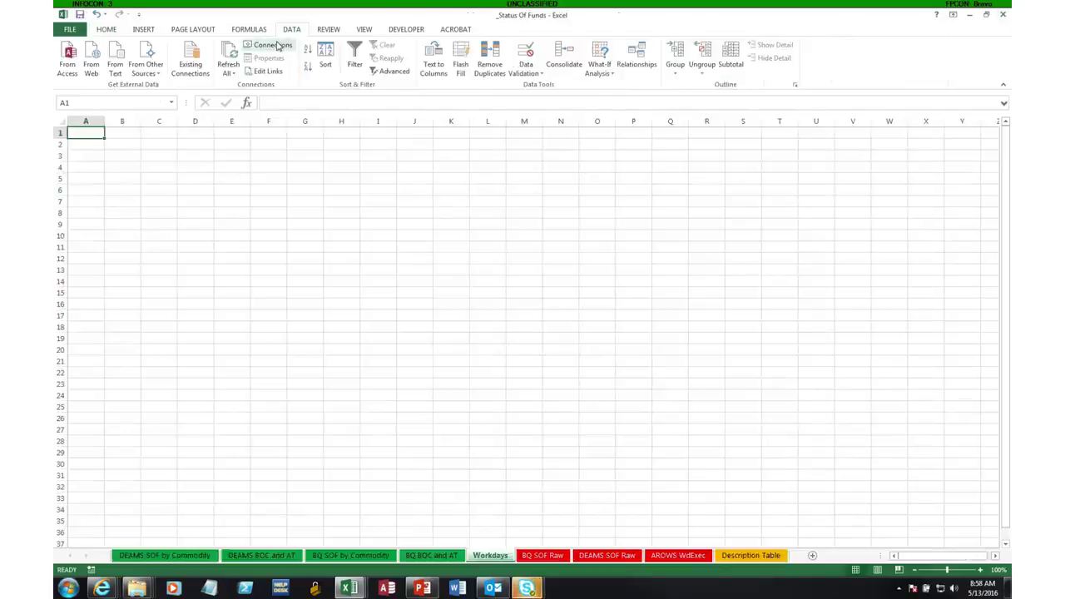
Browse for an existing connection on the Workdays sheet and choose WdWorkdayExecutionReport from the 9 - Adding AROWS Workdays folder as data source.
click(189, 68)
click(425, 424)
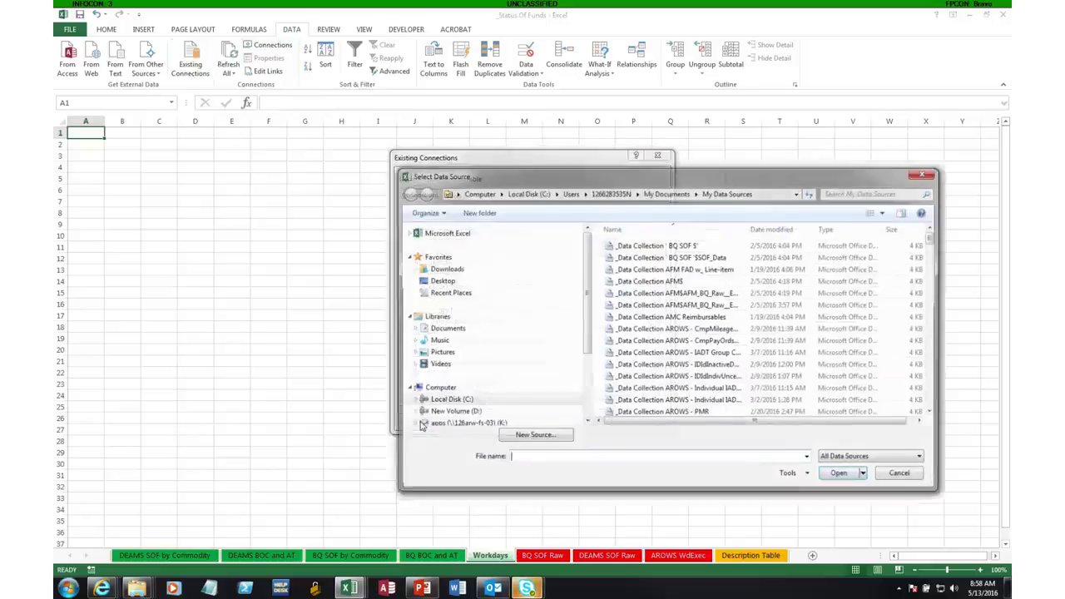
click(441, 282)
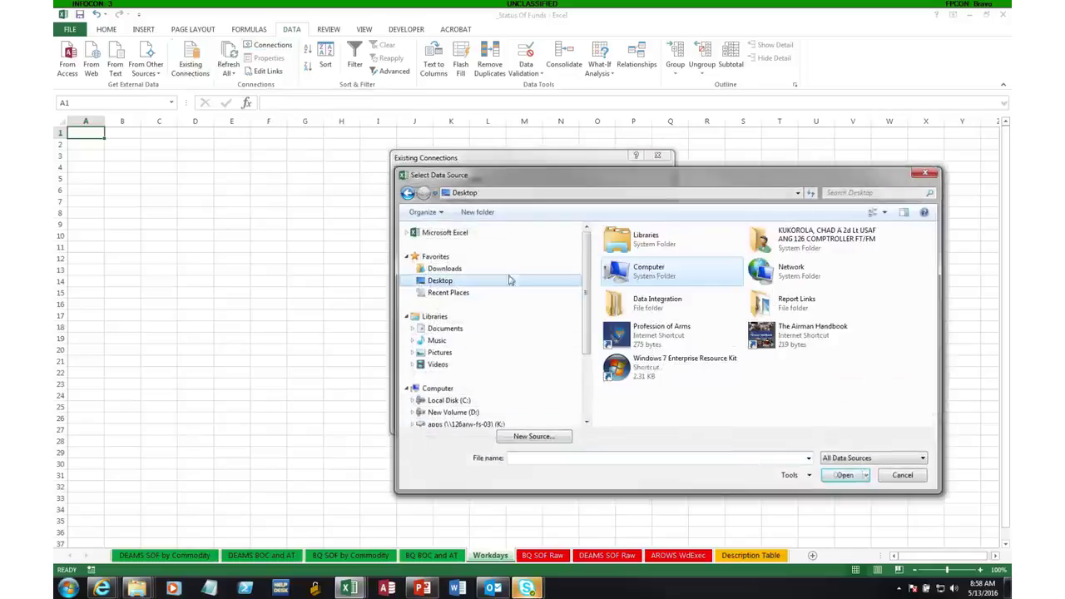
double_click(655, 303)
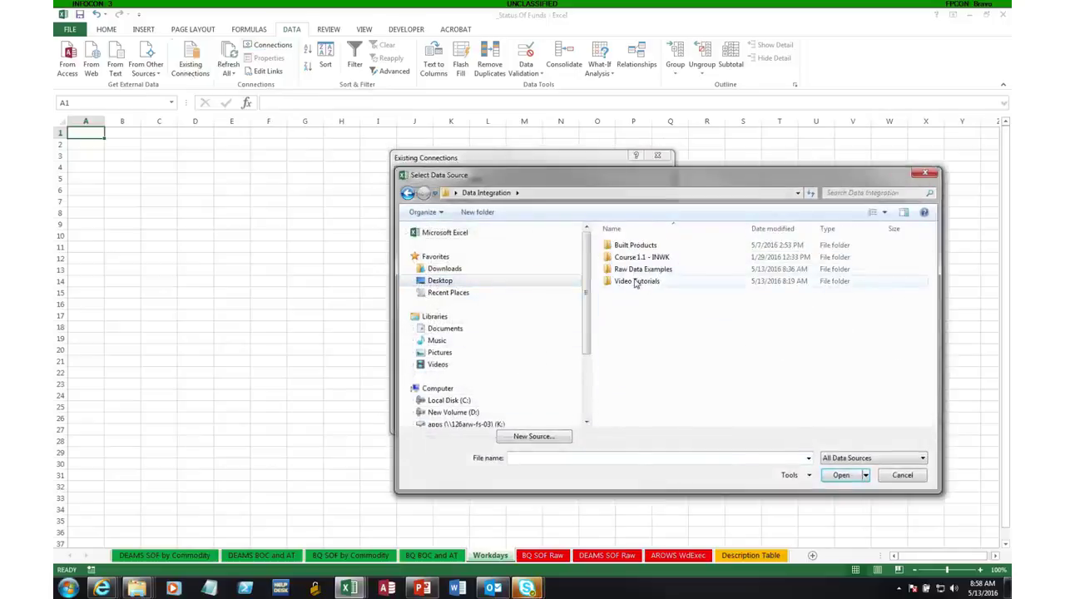
double_click(636, 282)
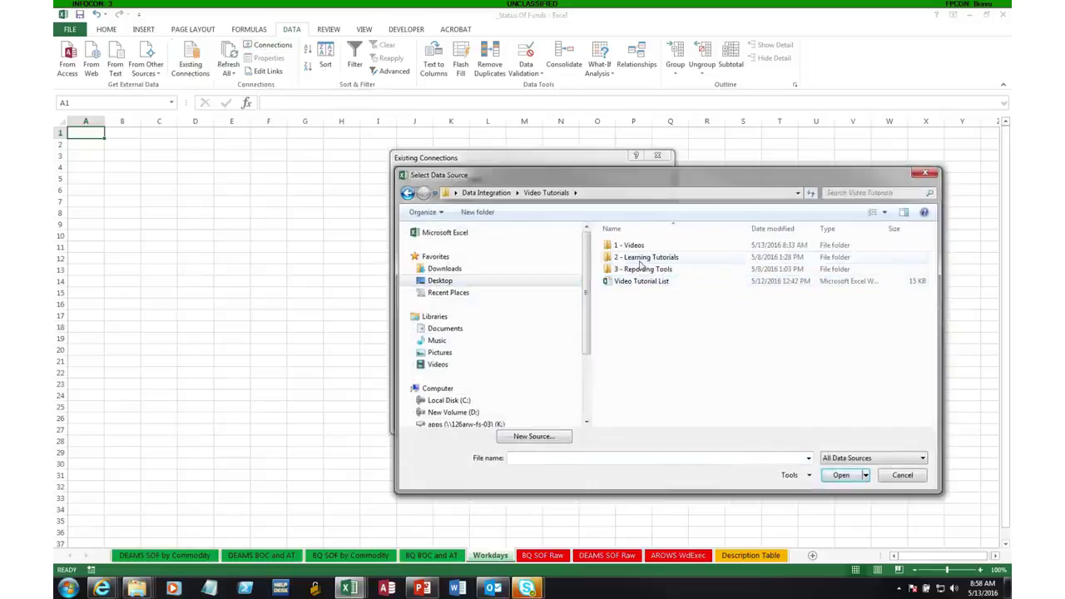
double_click(641, 260)
double_click(641, 260)
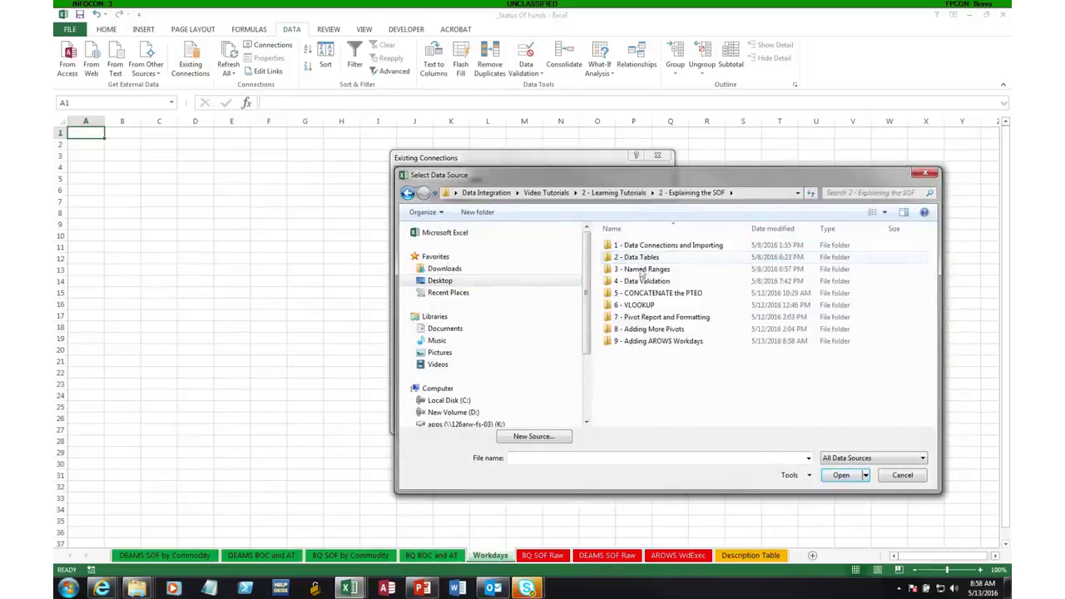
double_click(643, 342)
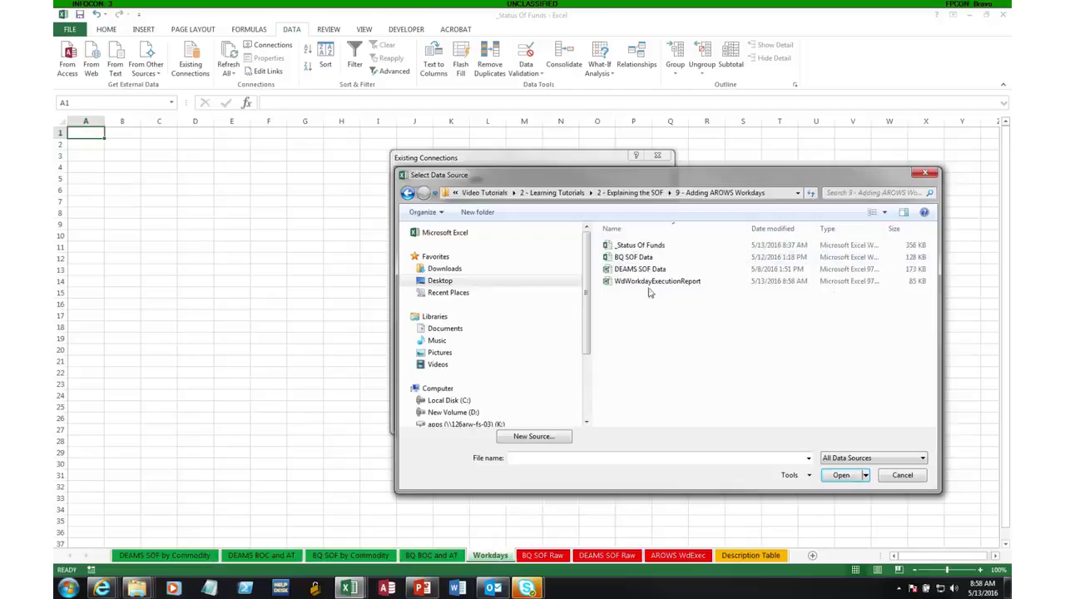
double_click(651, 284)
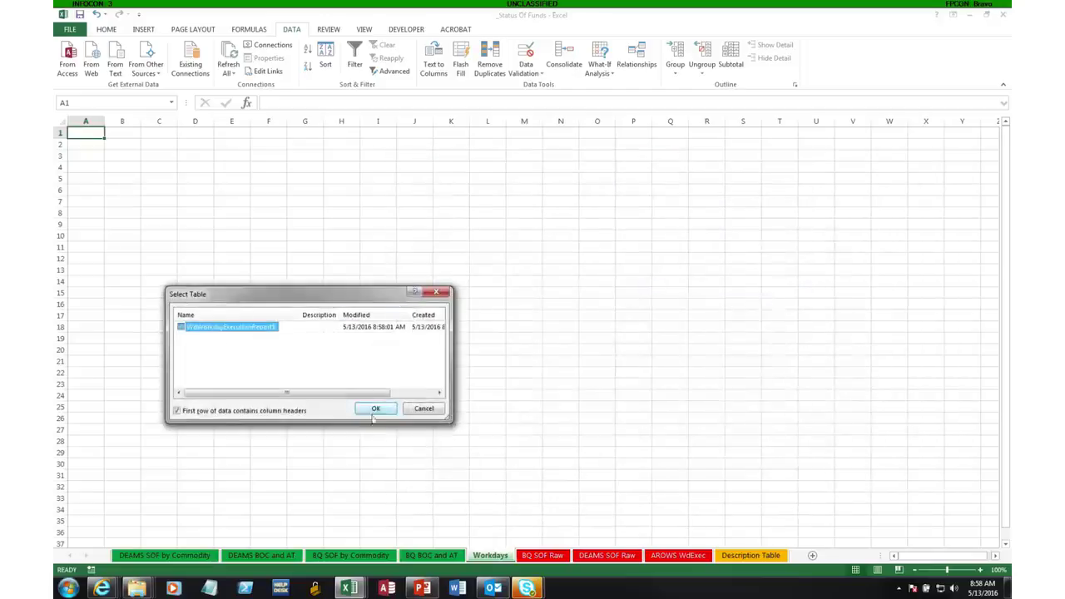
Import the report, with first-row headers, as a table at A1 of the existing worksheet and name the table AROWSWdExec.
click(376, 410)
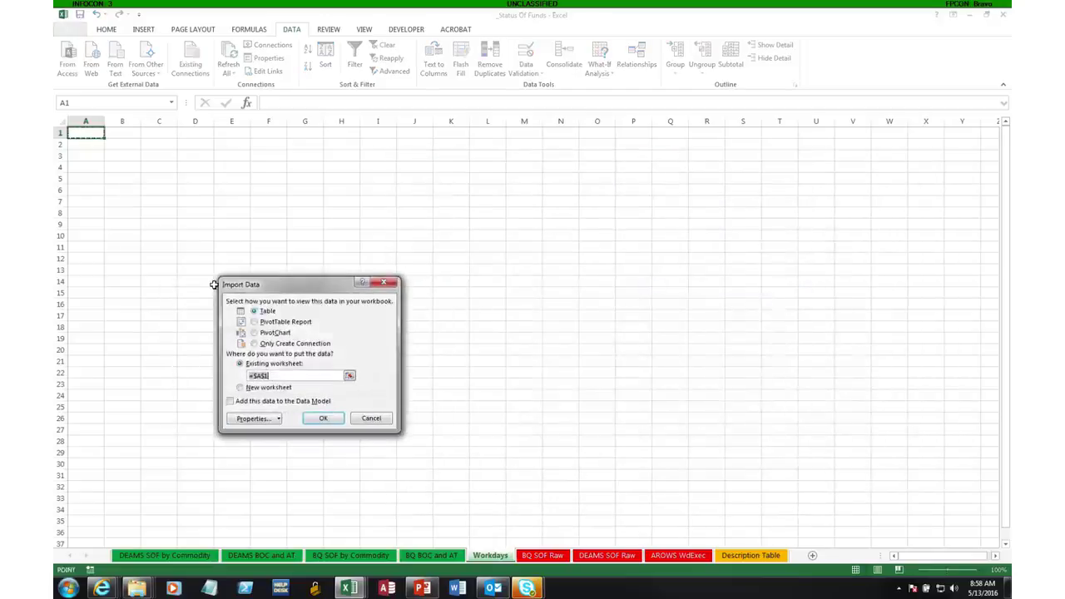
click(323, 417)
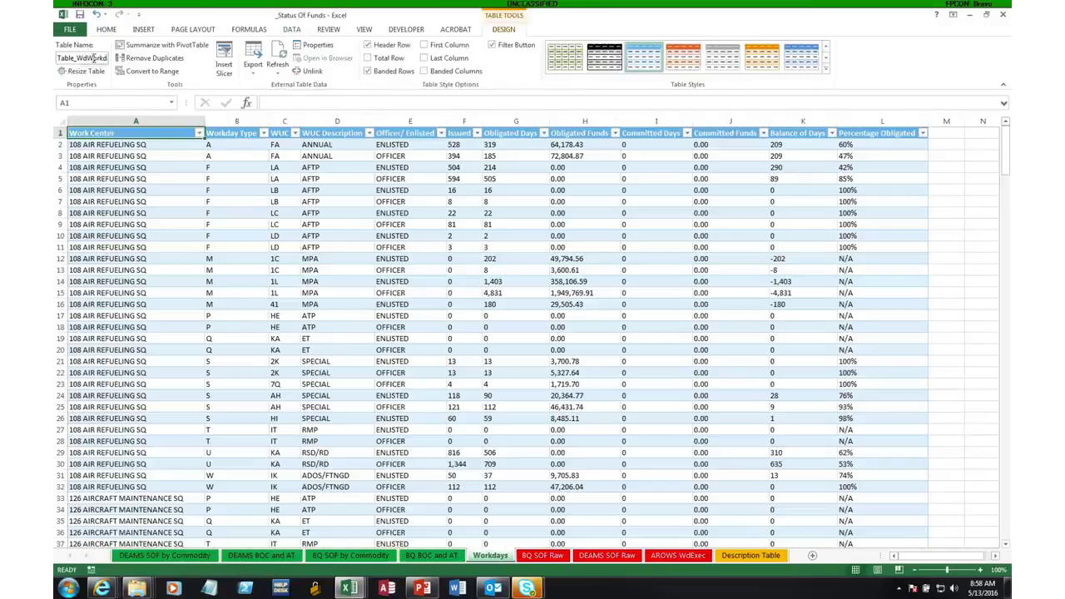
text(AROWSWdExec)
key(Return)
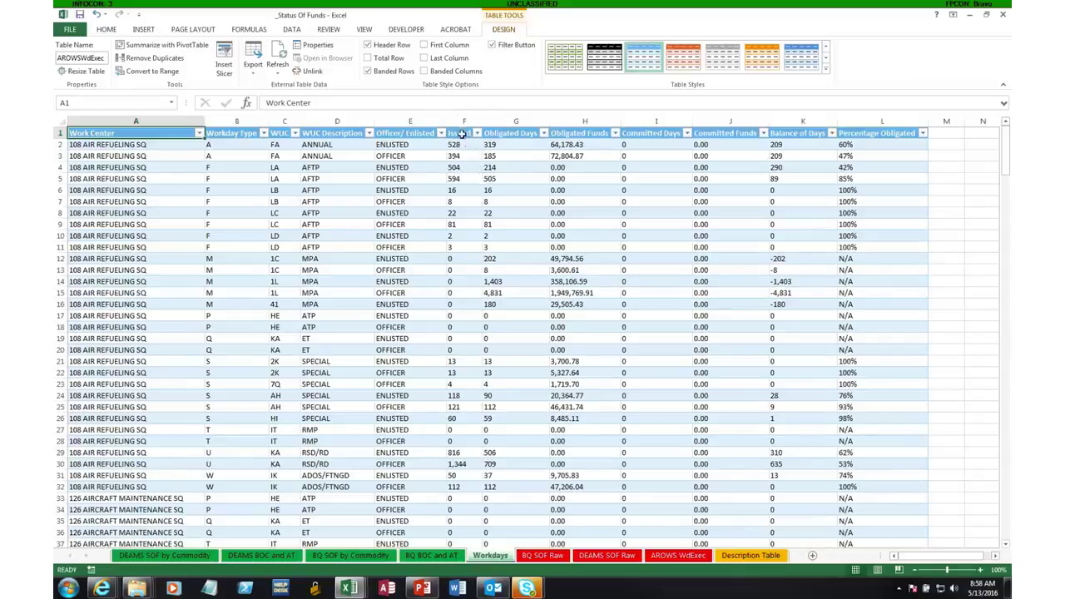
Copy the Issued and Obligated Days headers into M1 and N1 to add two columns to the table.
drag(460, 133, 502, 143)
key(ctrl+c)
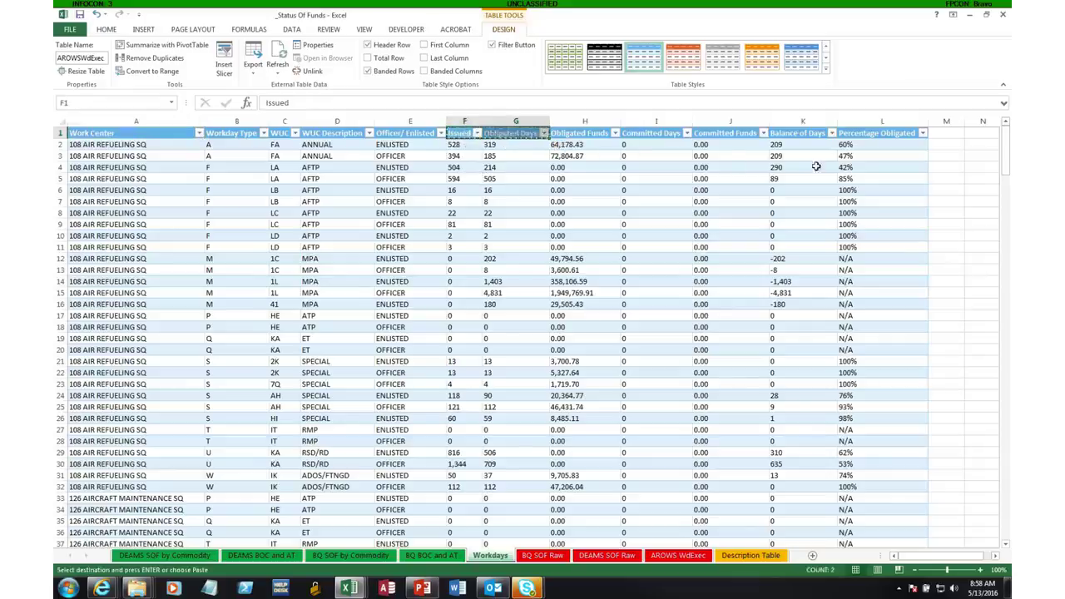
click(935, 134)
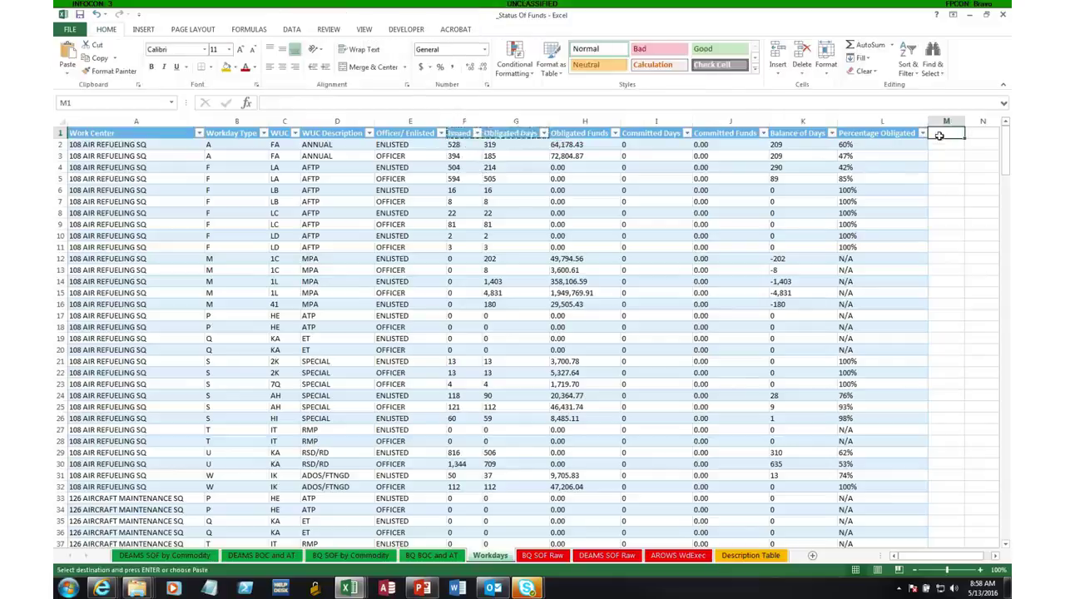
key(ctrl+v)
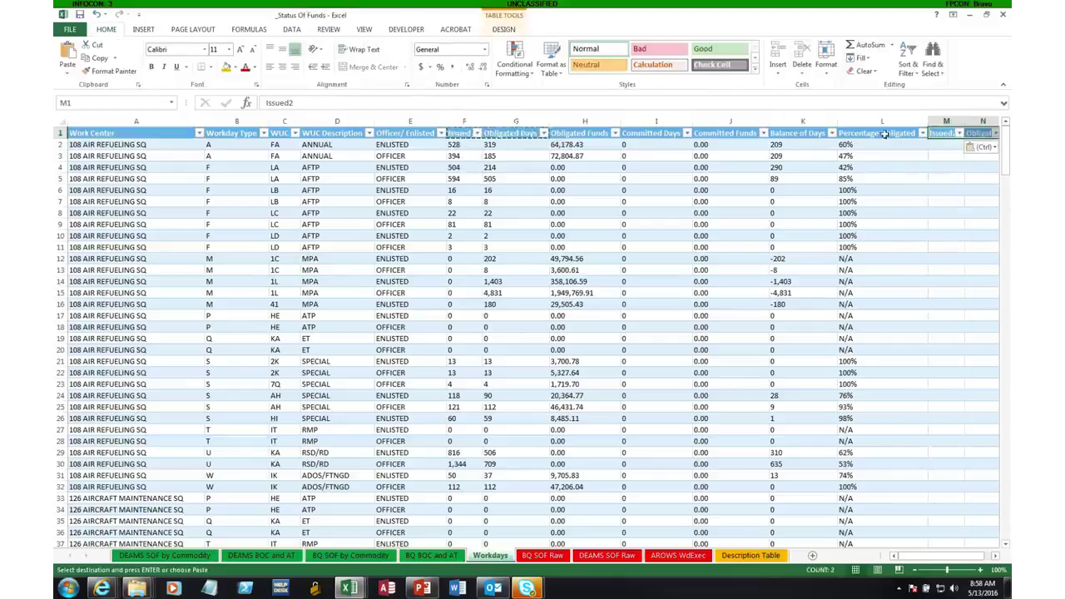
Copy the Committed Days header into O1 and the Balance of Days header into P1 to extend the table.
click(657, 133)
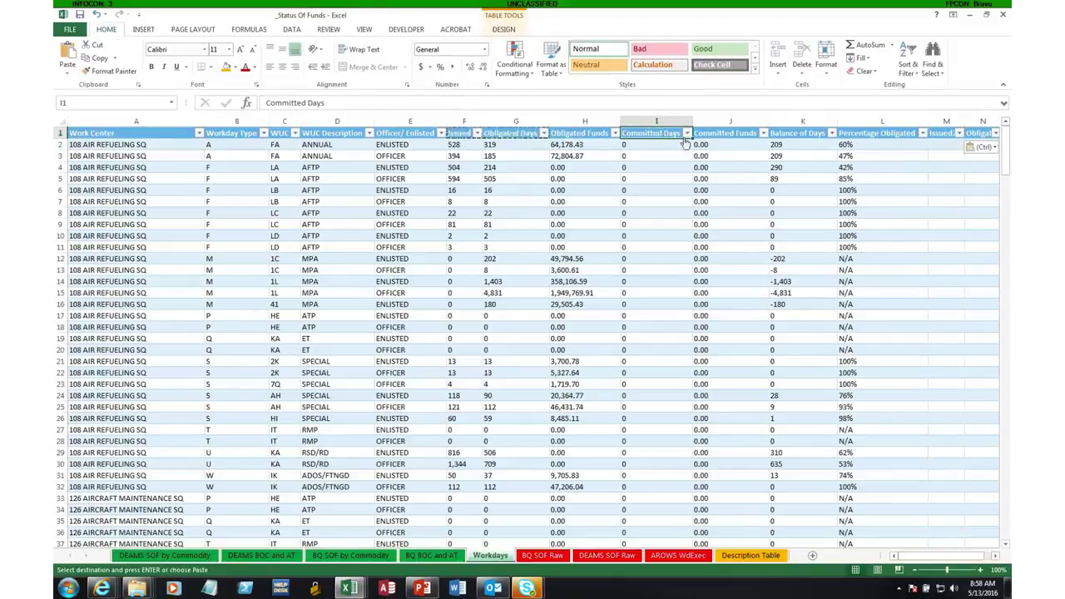
key(ctrl+c)
click(995, 556)
click(995, 556)
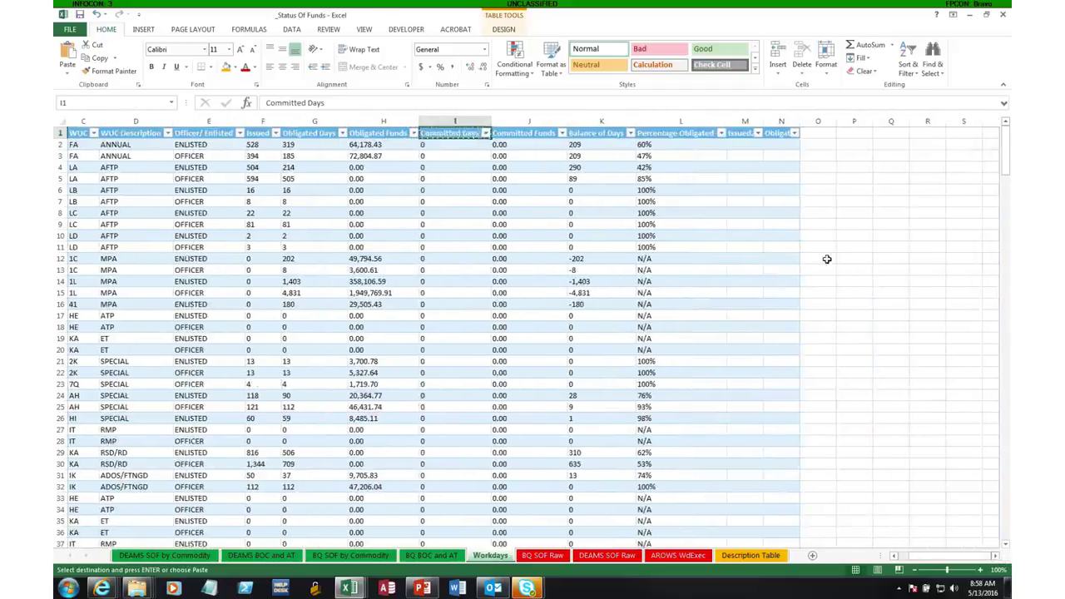
click(816, 133)
key(ctrl+v)
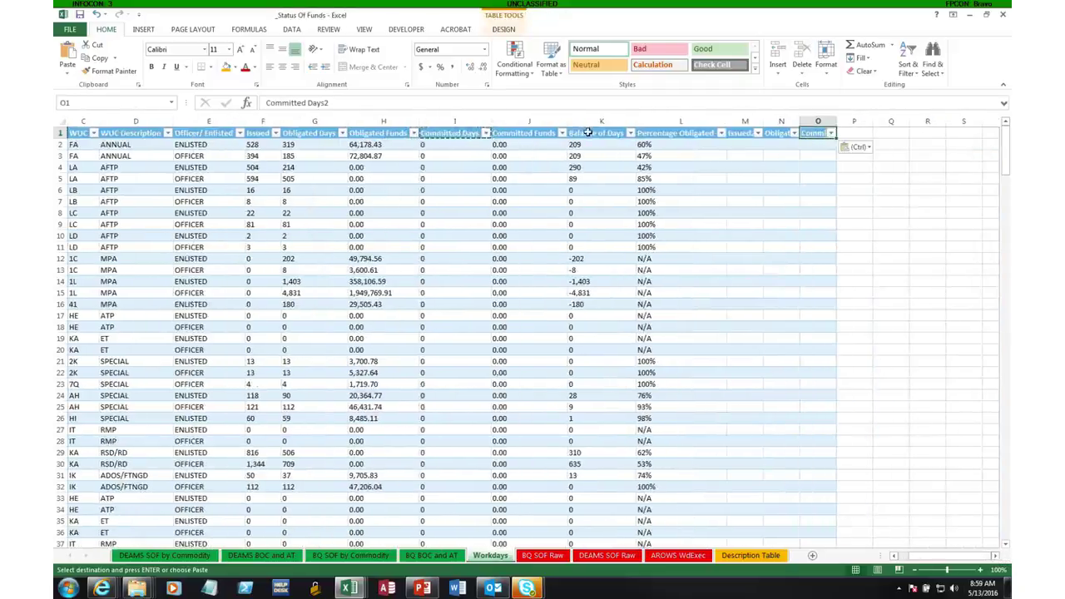
click(581, 133)
click(851, 133)
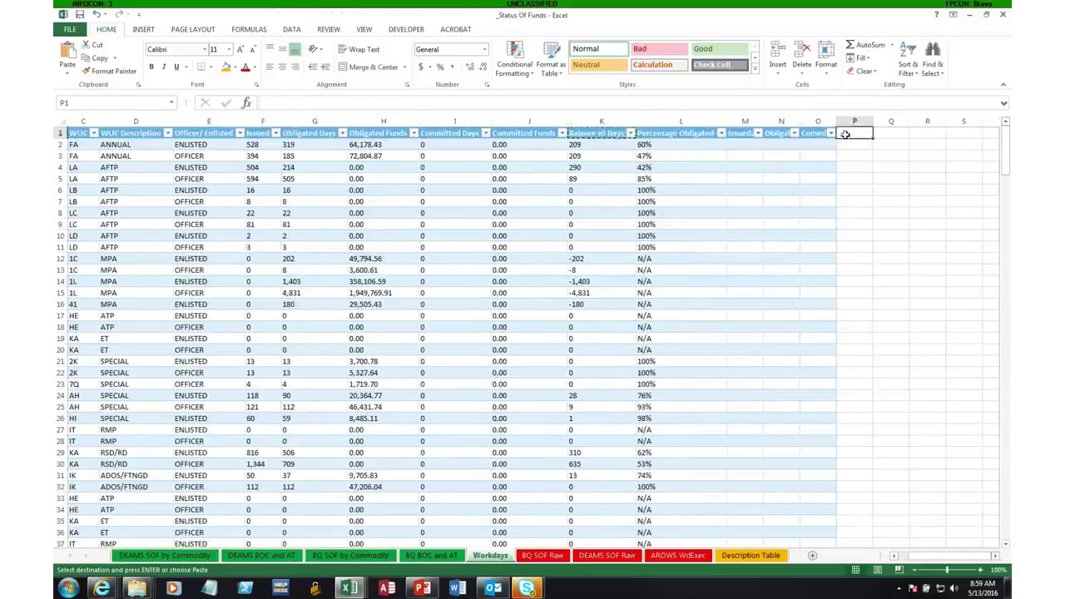
key(ctrl+v)
Autofit the widths of columns L through P to their contents.
drag(666, 123, 879, 123)
double_click(873, 122)
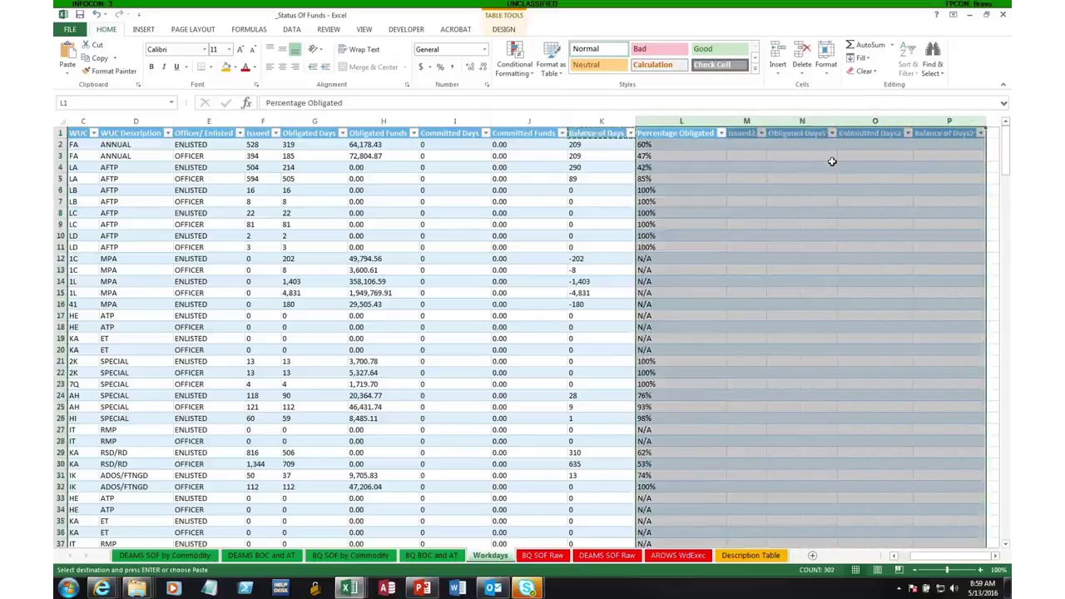
click(830, 165)
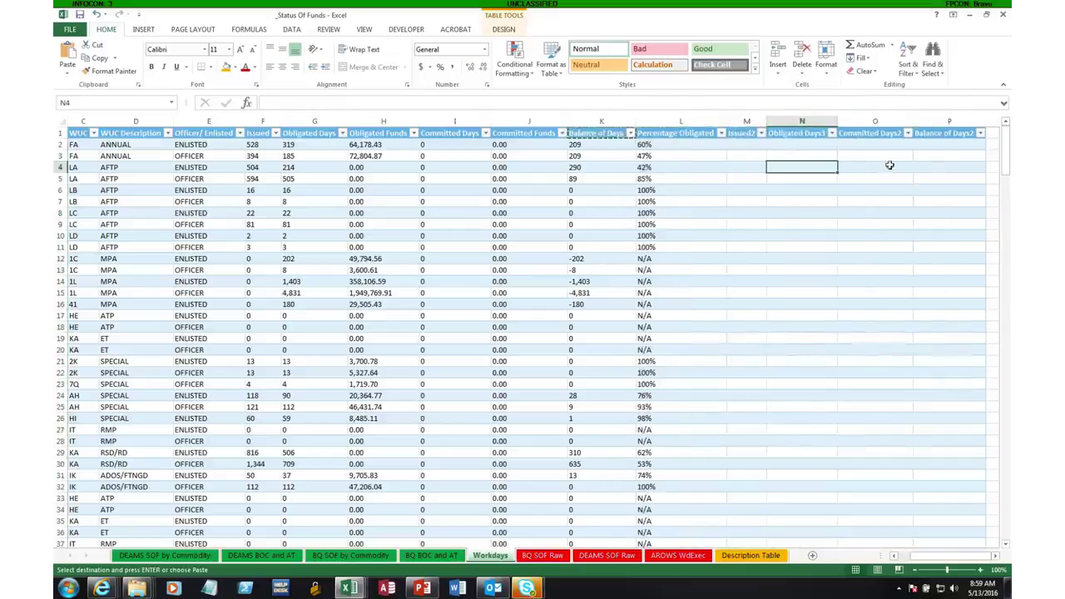
click(749, 146)
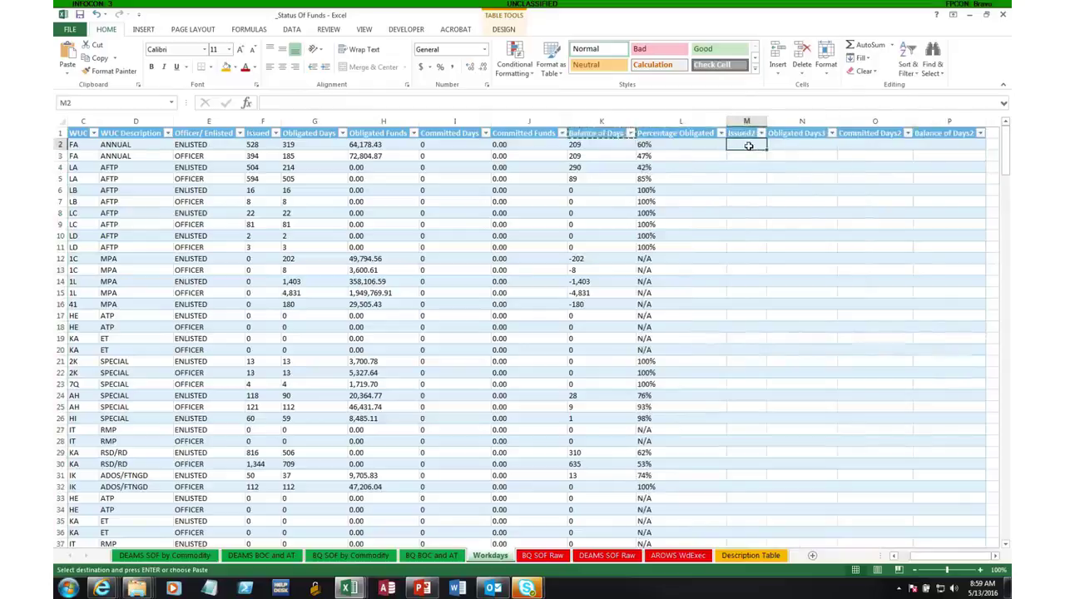
text(=valu)
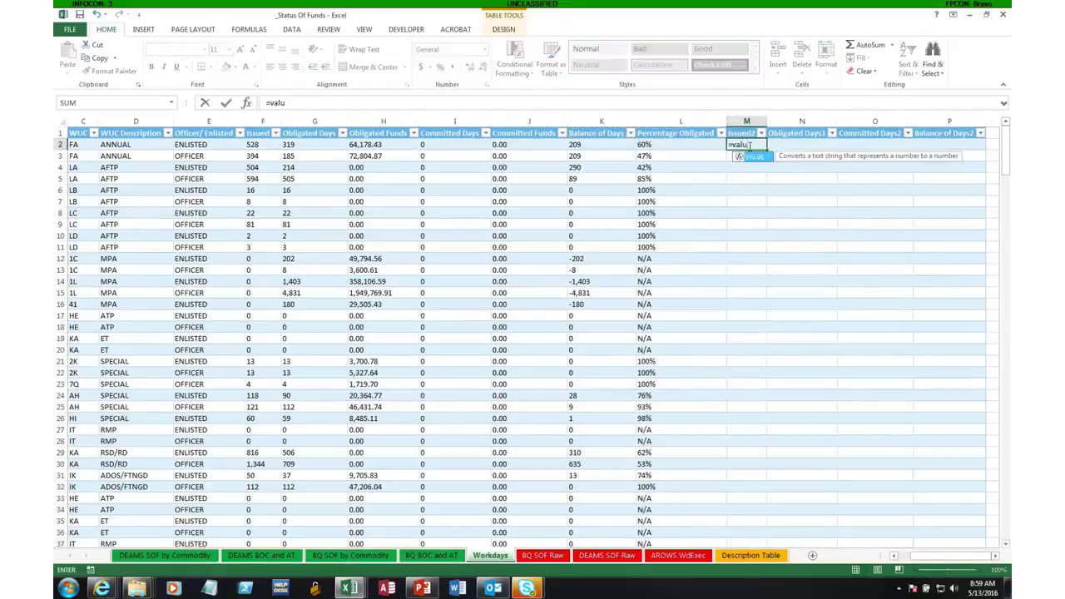
key(Tab)
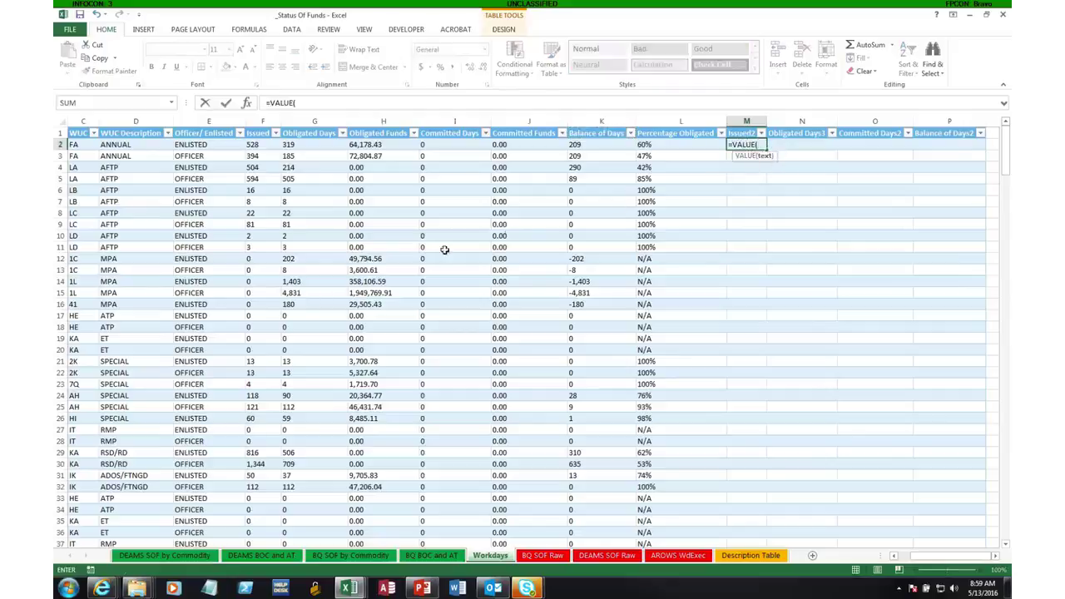
click(255, 145)
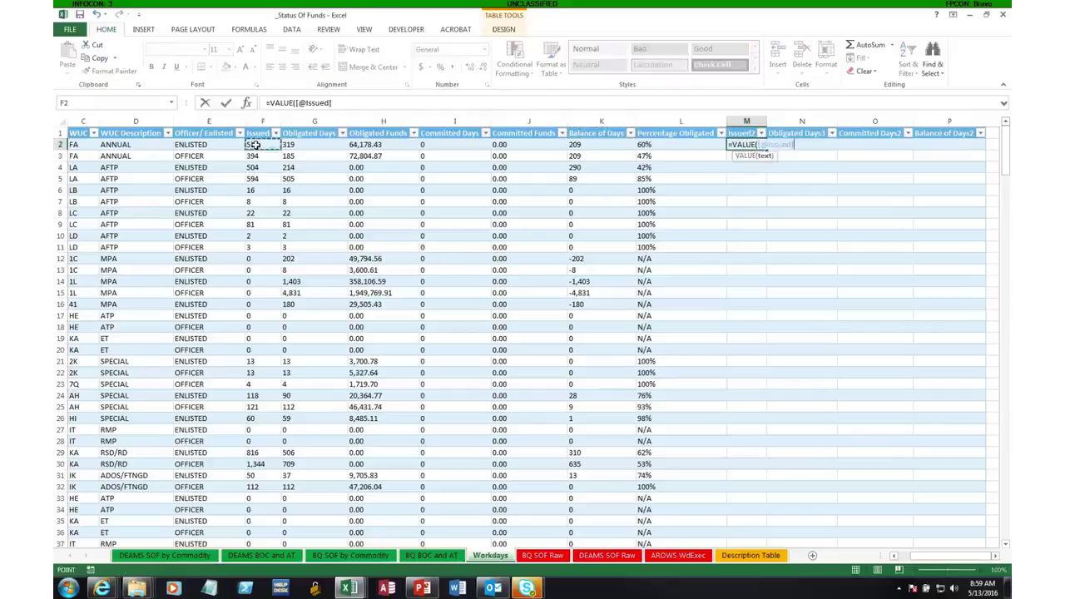
text())
key(Return)
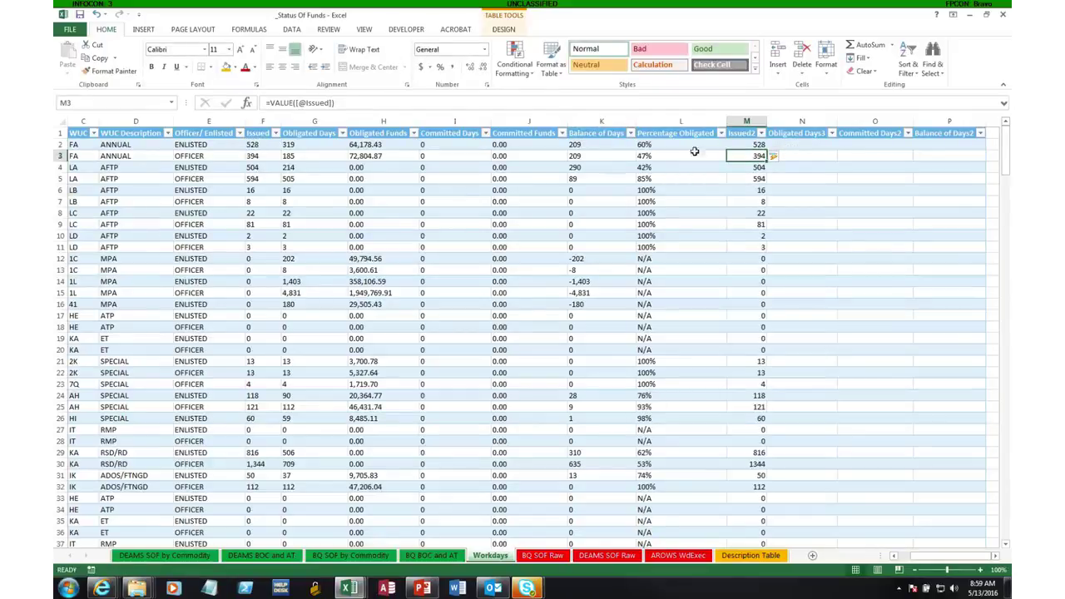
Fill the new obligated-days column N with the formula =VALUE([@[Obligated Days]]).
click(789, 145)
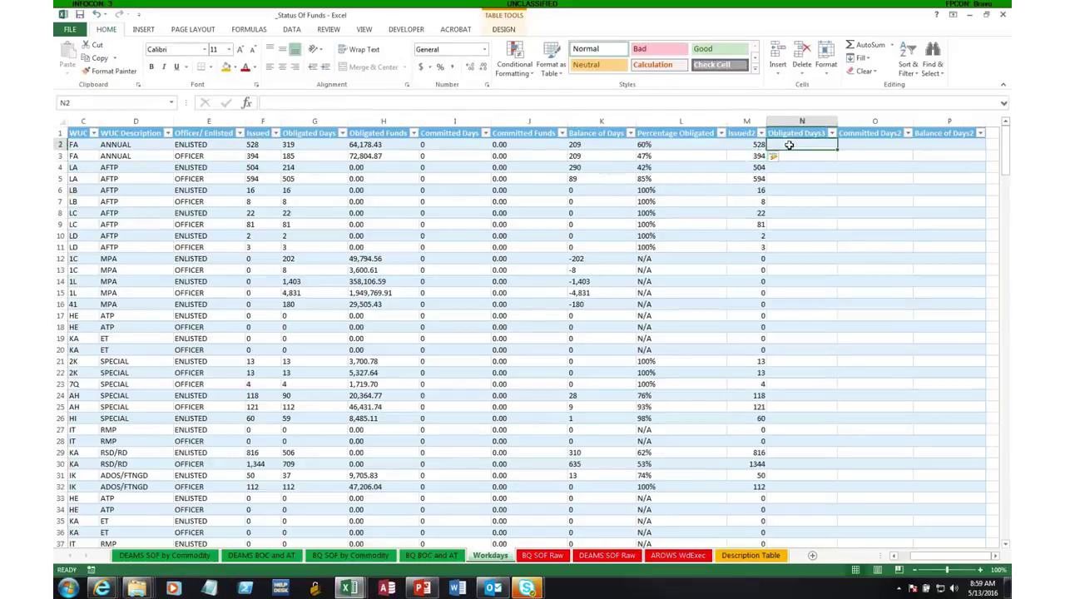
text(=)
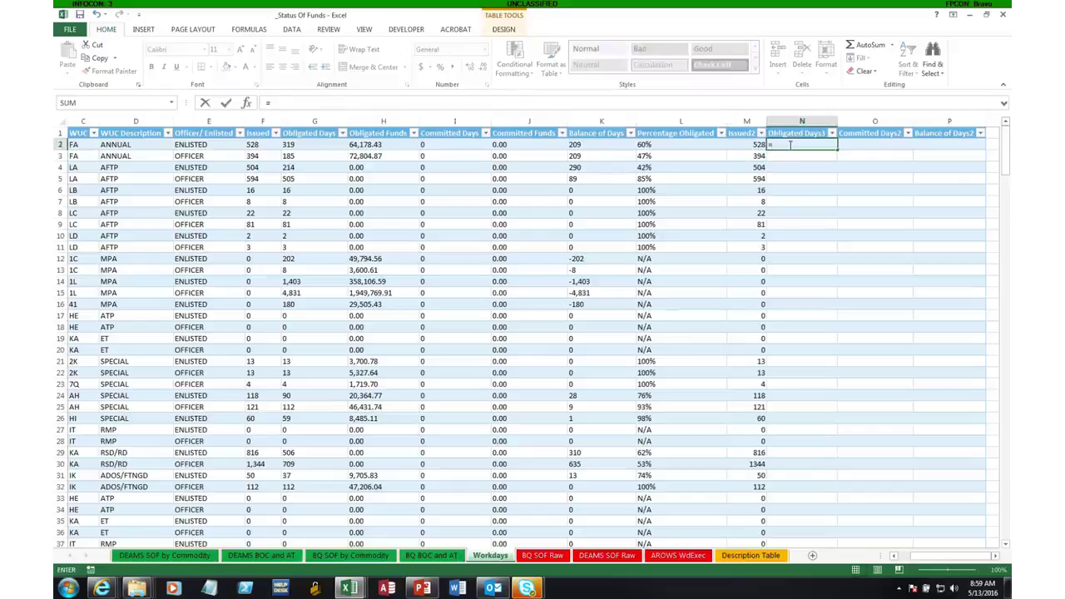
text(val)
key(Tab)
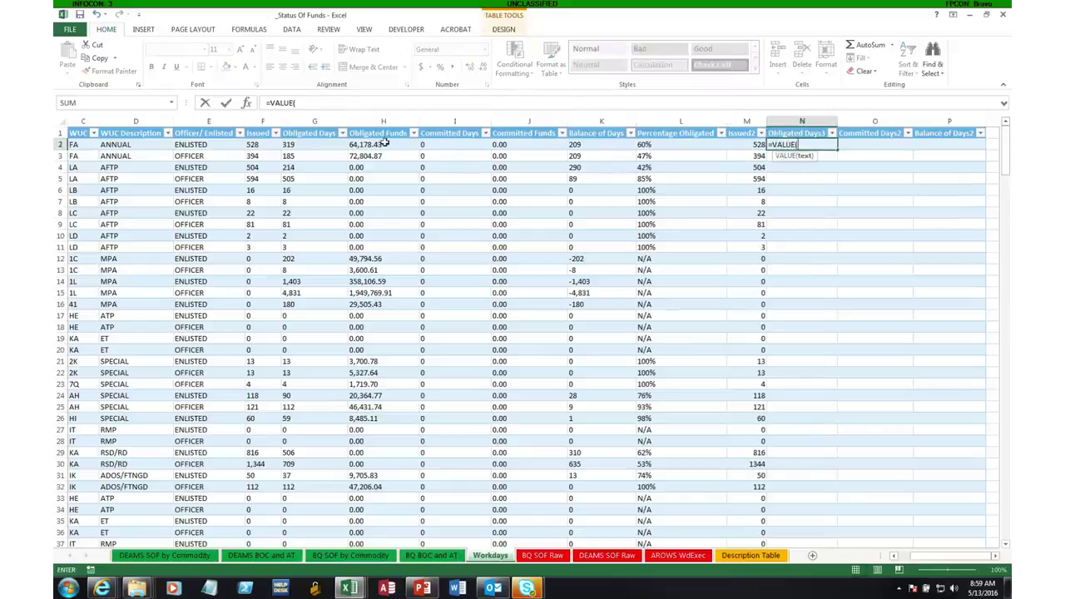
click(323, 143)
text())
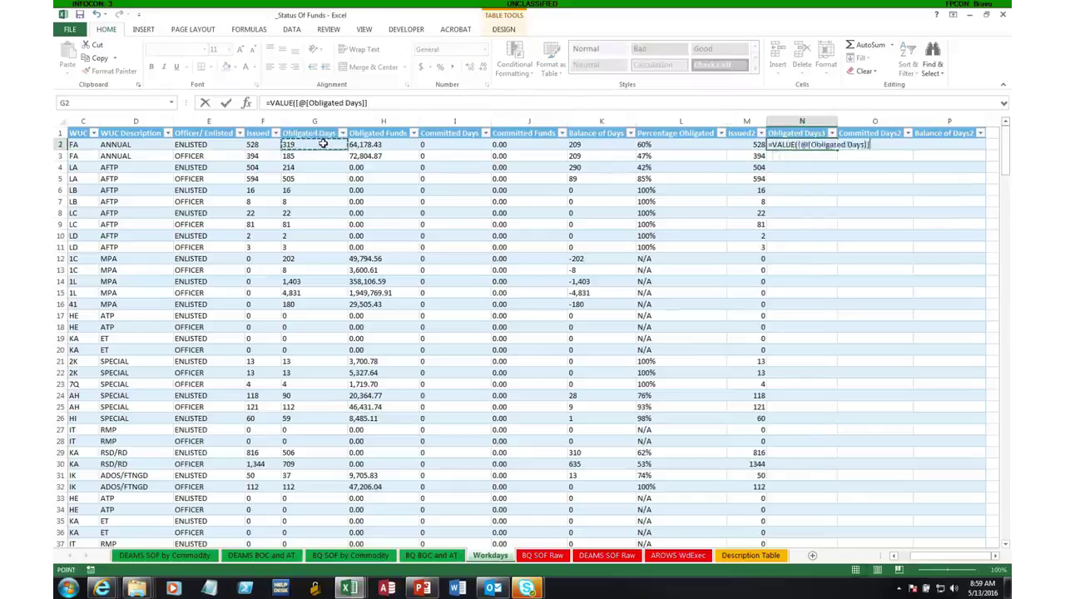
key(Return)
Fill the Committed Days2 column with the formula =VALUE([@[Committed Days]]).
click(877, 144)
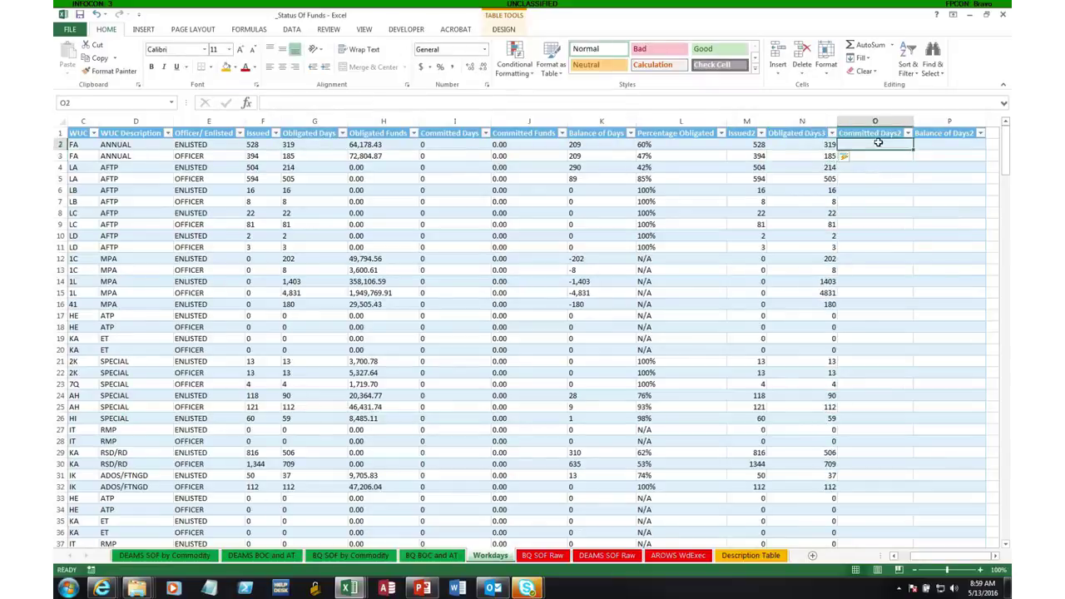
text(=val)
key(Tab)
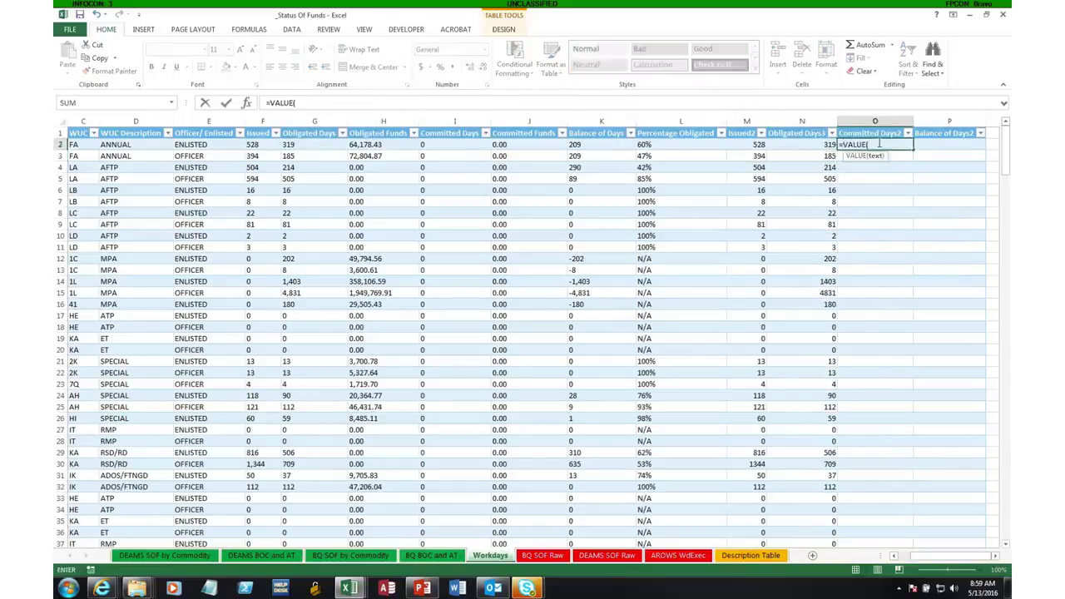
click(458, 147)
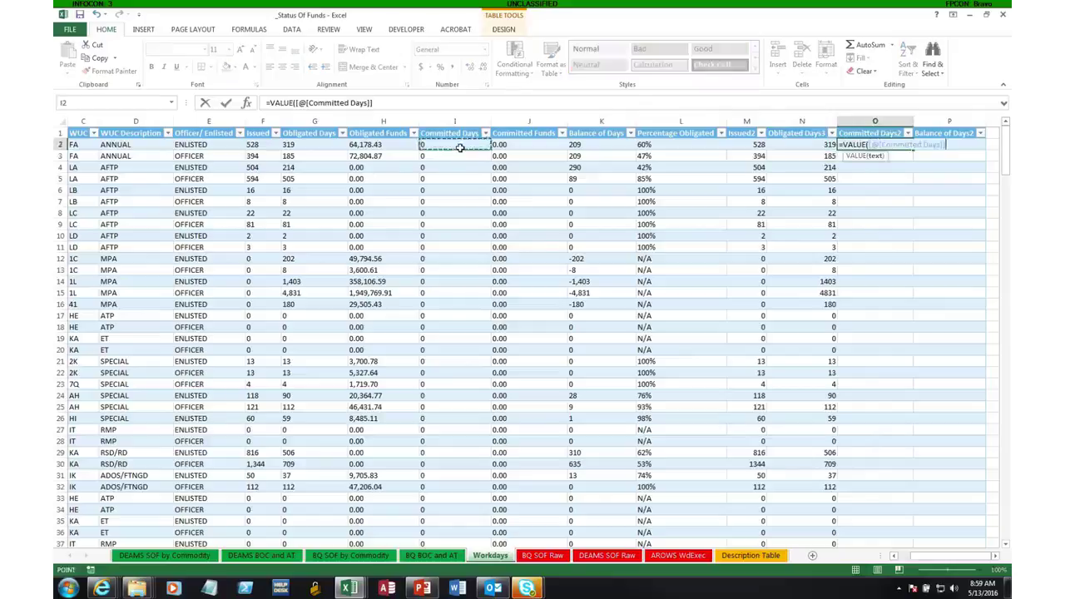
key(Return)
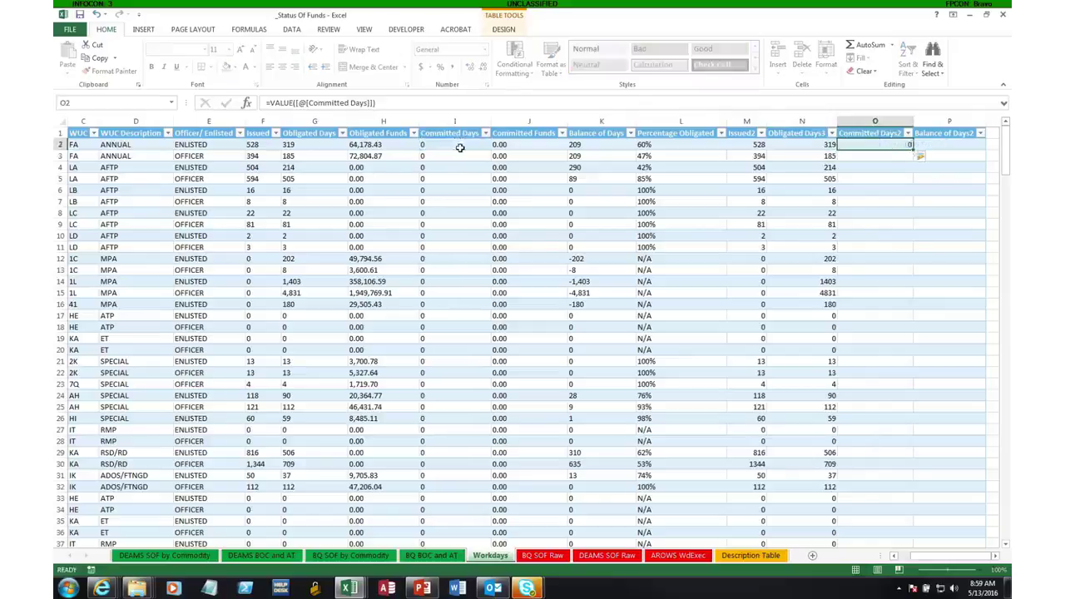
Fill the Balance of Days2 column with the formula =VALUE([@[Balance of Days]]).
click(958, 145)
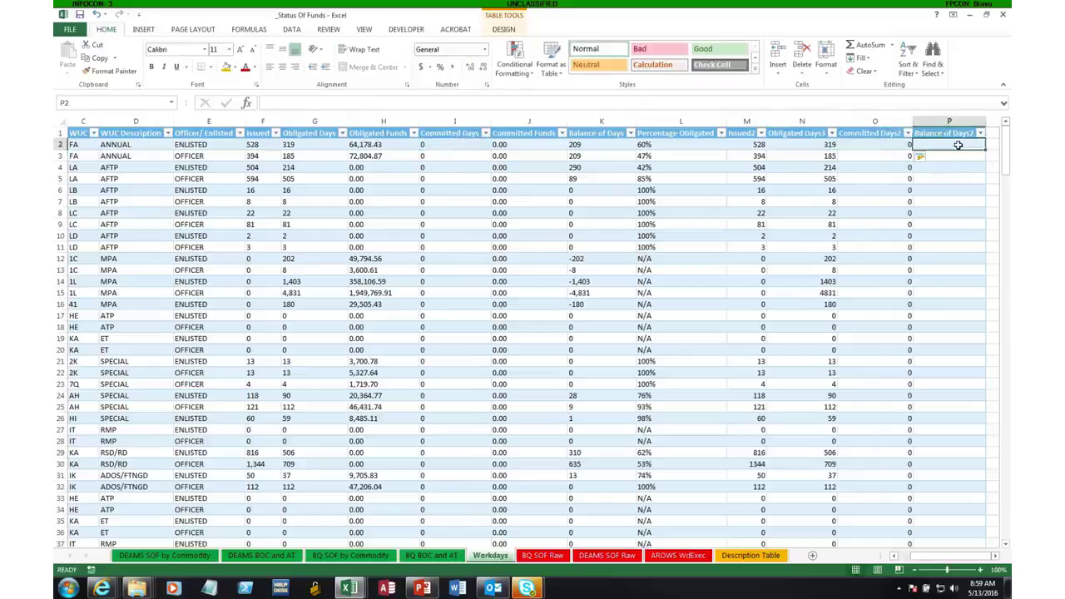
text(=val)
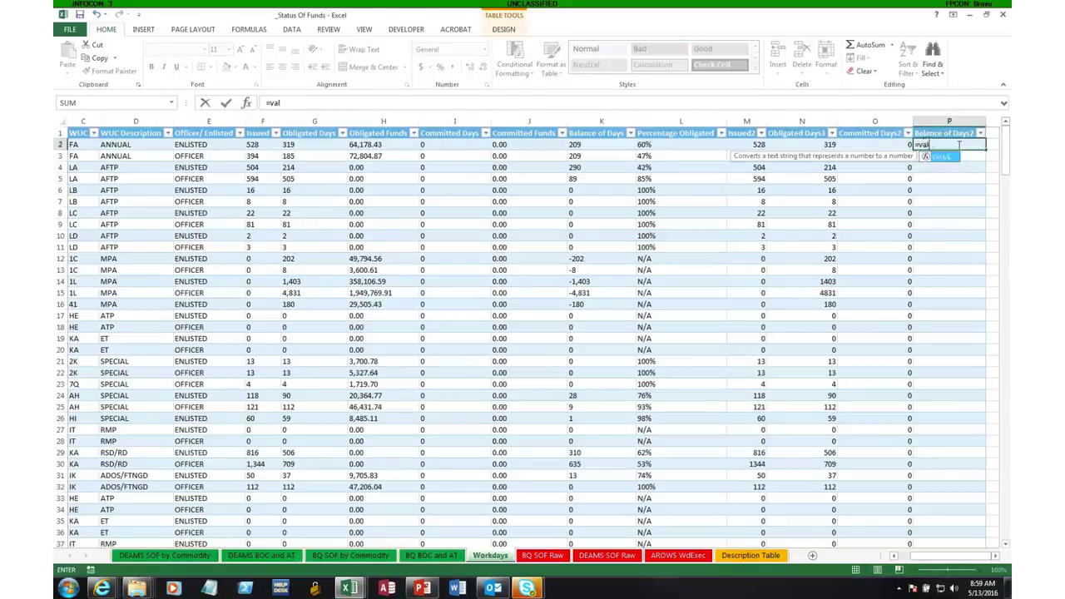
key(Tab)
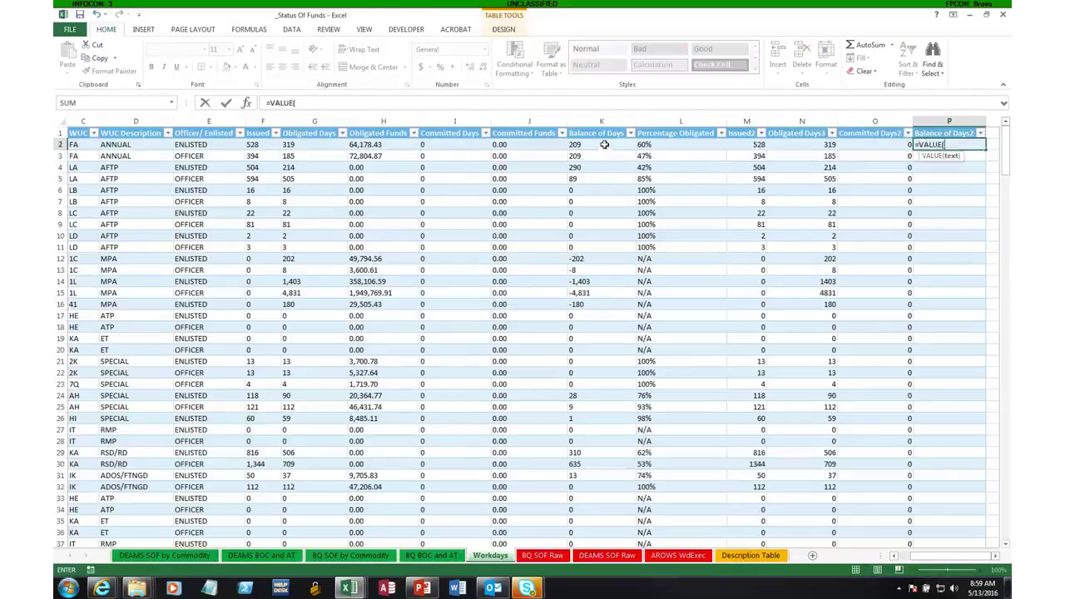
click(604, 145)
key(Return)
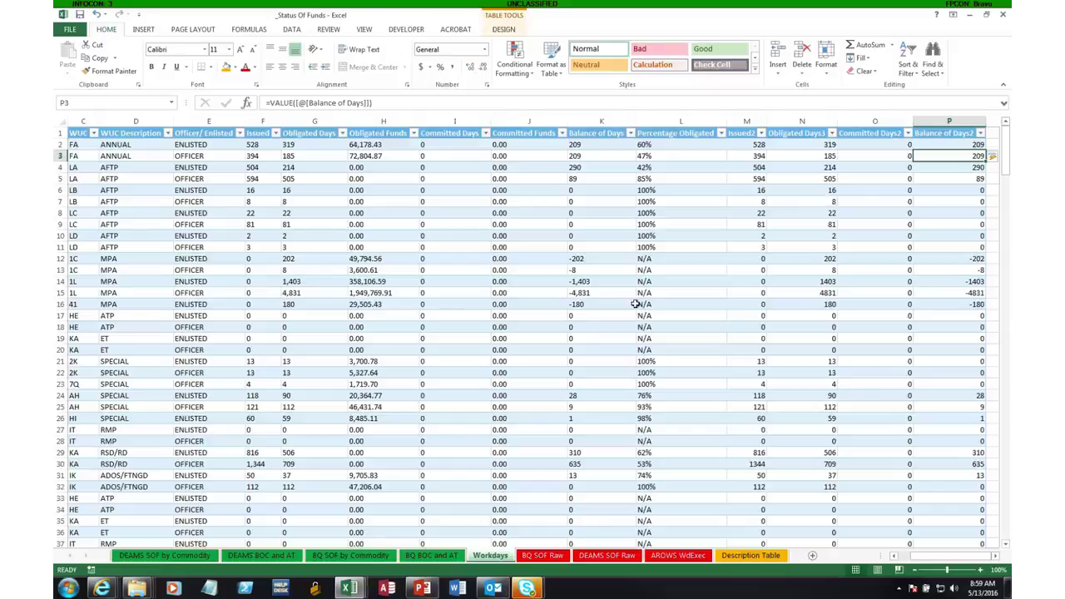
click(574, 259)
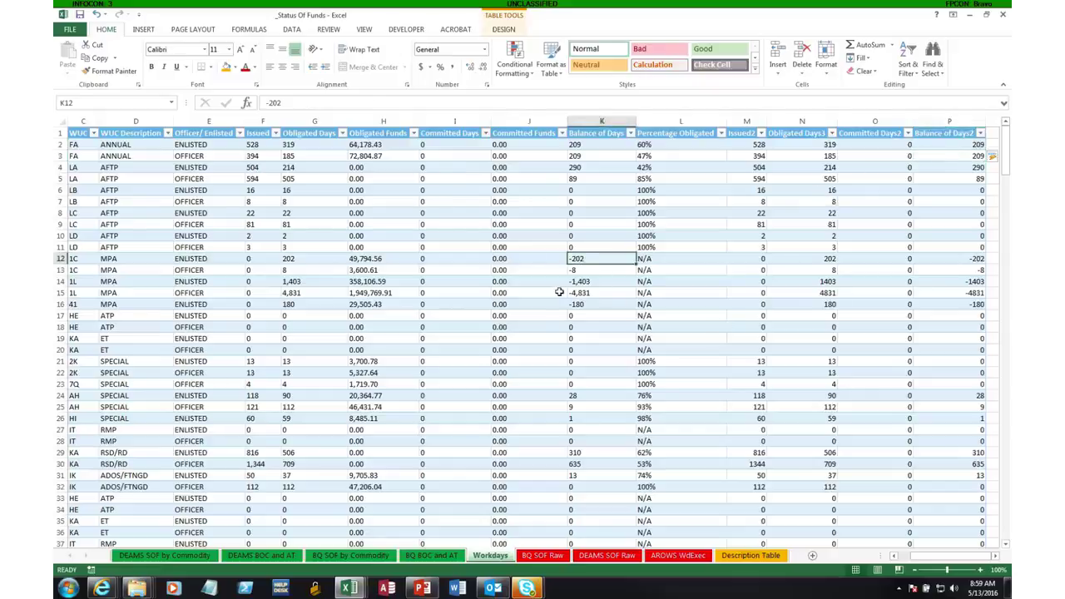
key(alt)
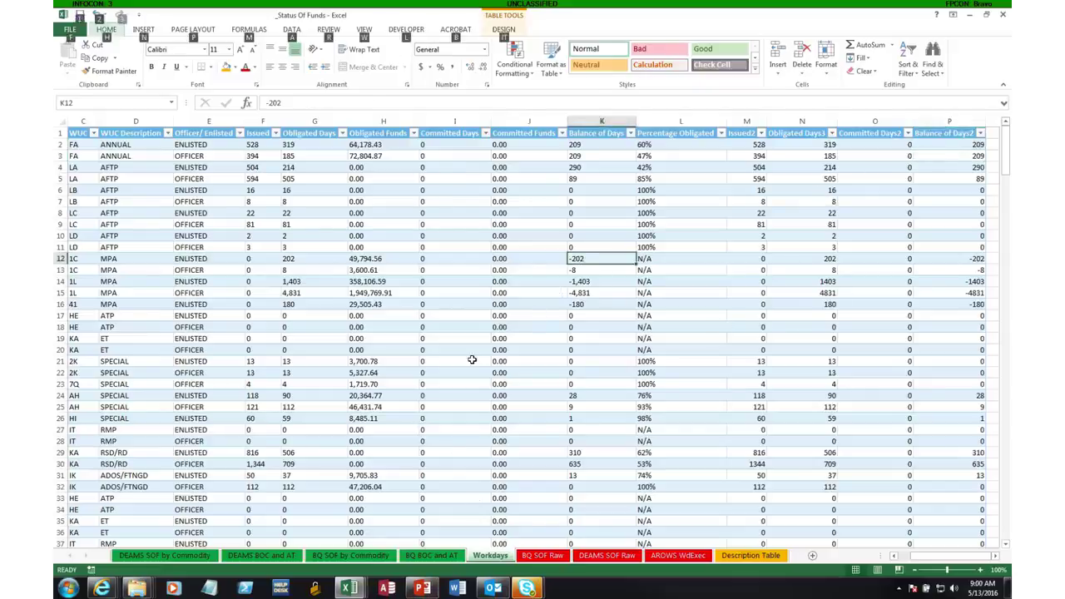
key(n)
key(v)
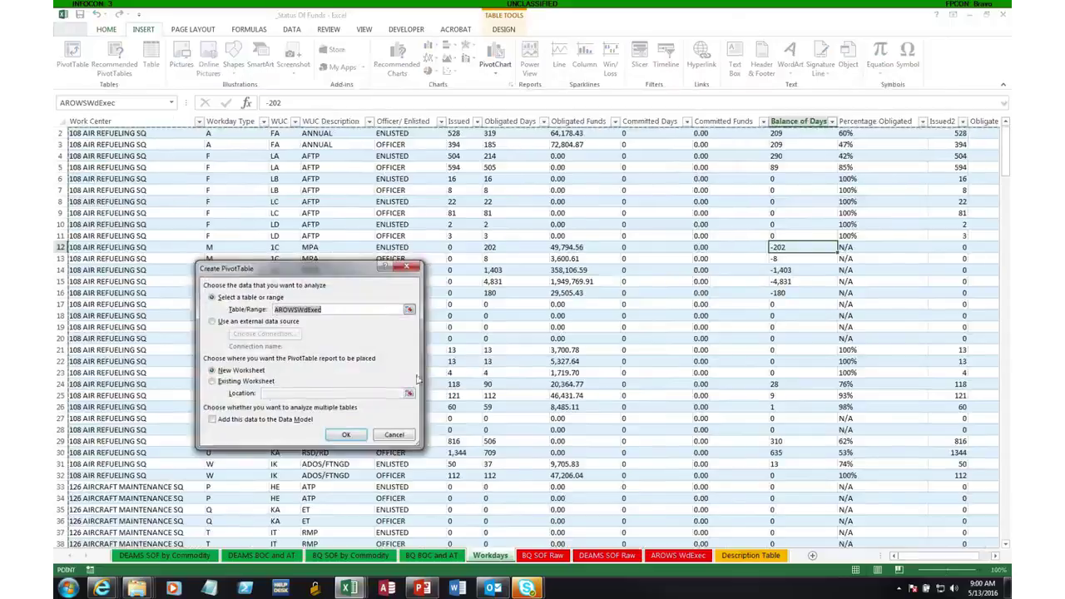
click(213, 382)
click(269, 394)
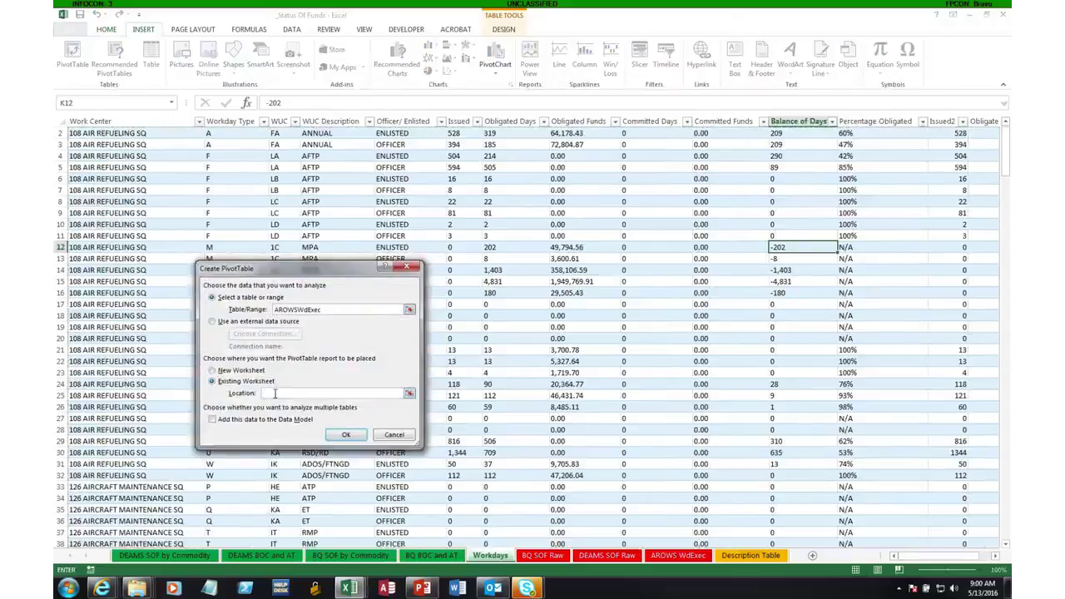
click(486, 556)
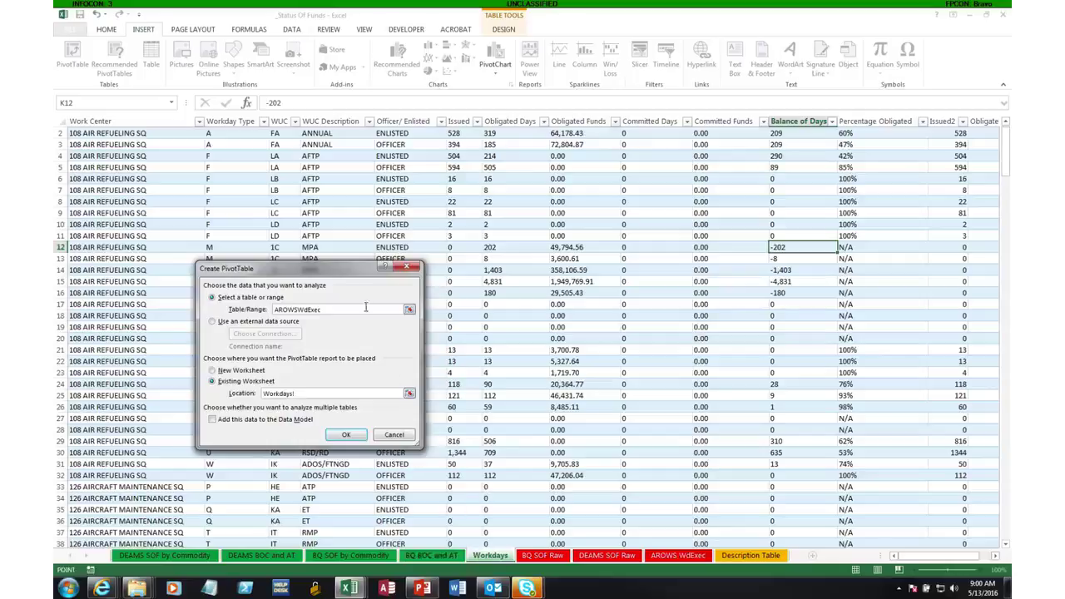
drag(349, 276, 680, 179)
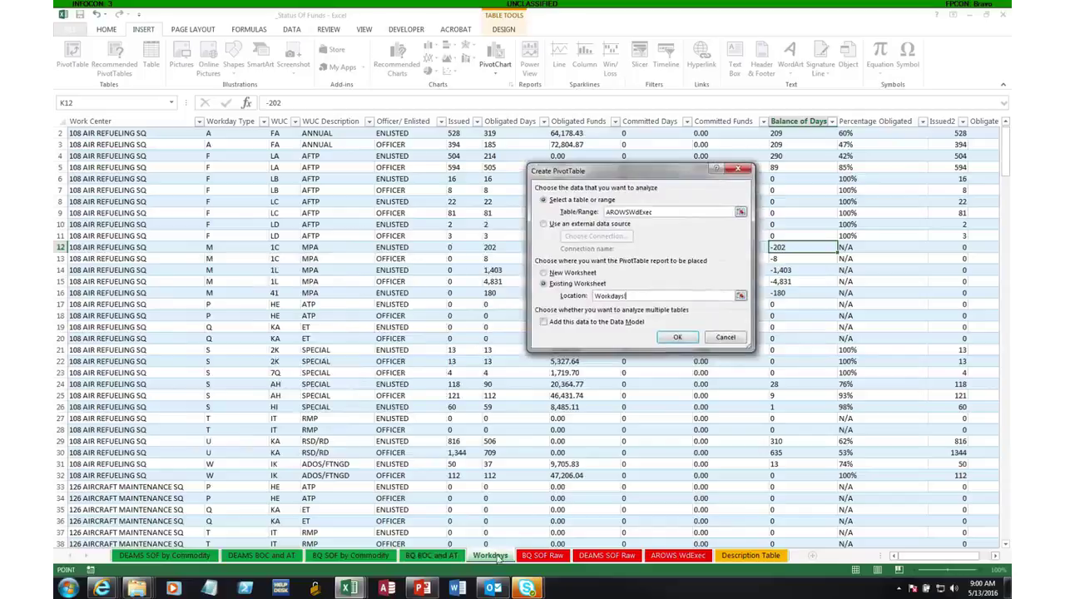
click(726, 338)
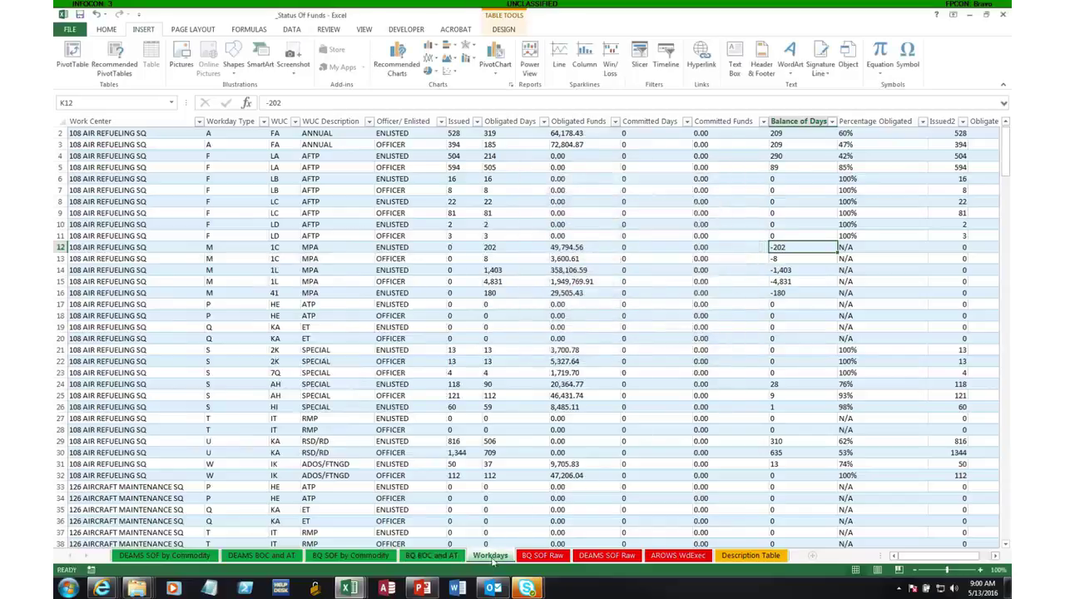
Move the Workdays sheet between AROWS WdExec and Description Table and colour its tab red.
drag(537, 558, 722, 558)
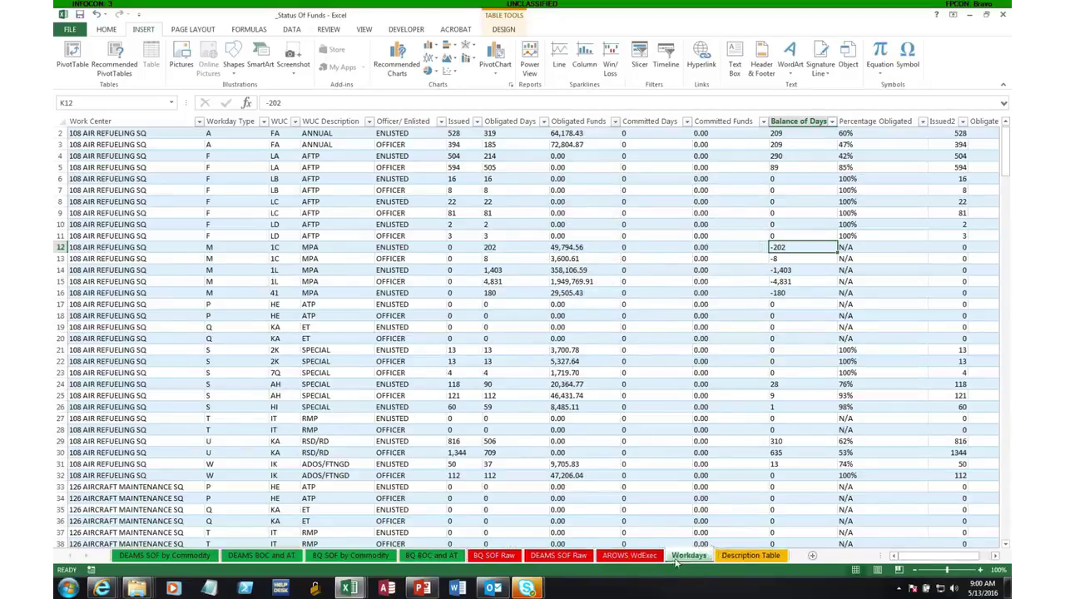
right_click(683, 560)
mouse_move(714, 505)
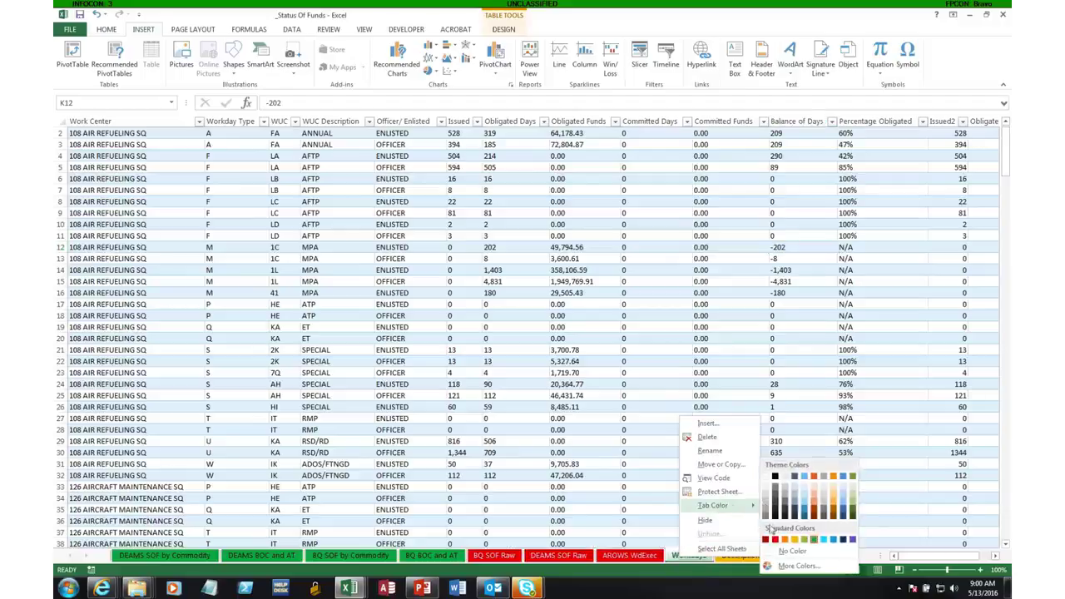
click(774, 540)
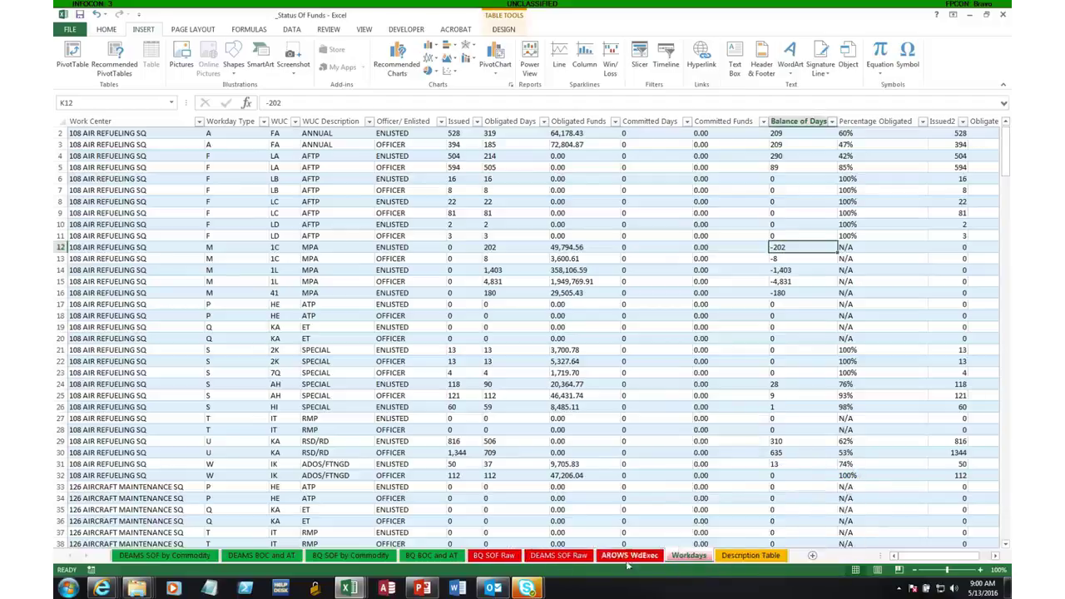
Rename the Workdays sheet as Workdays Raw.
double_click(687, 560)
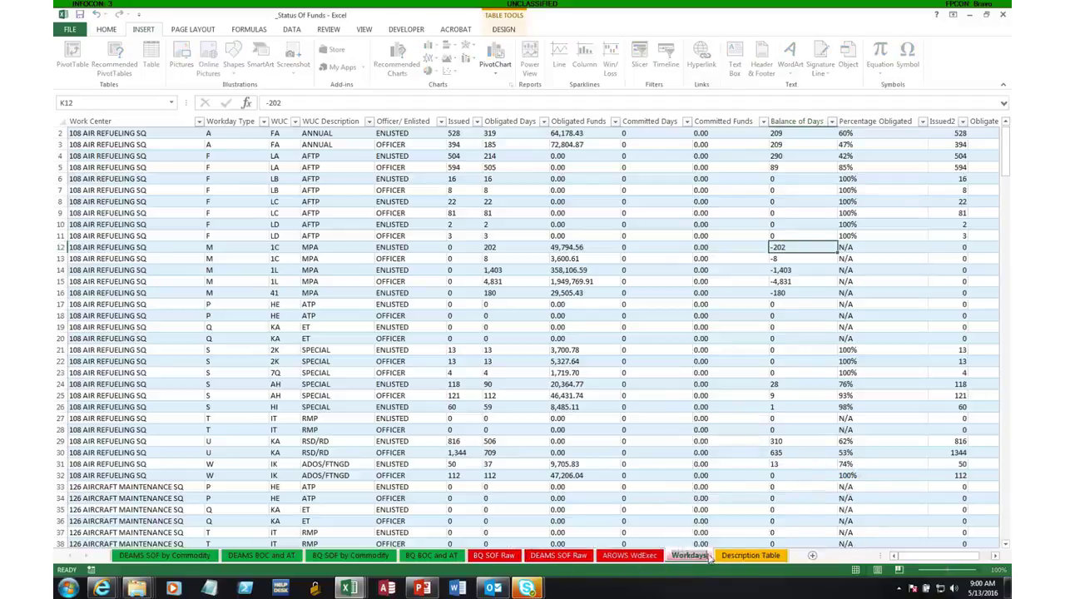
text(Raw)
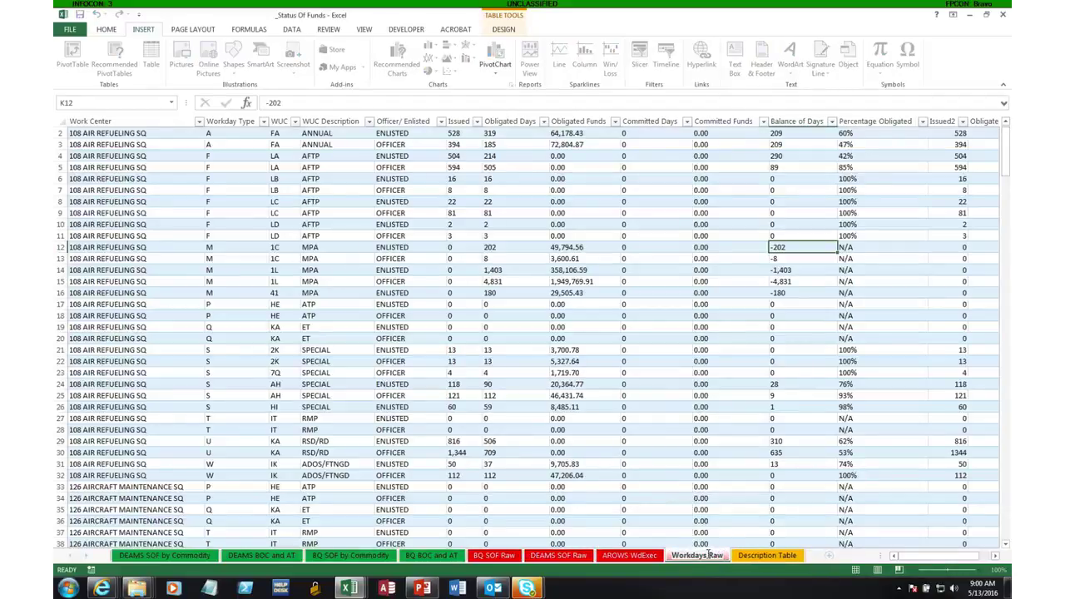
key(Return)
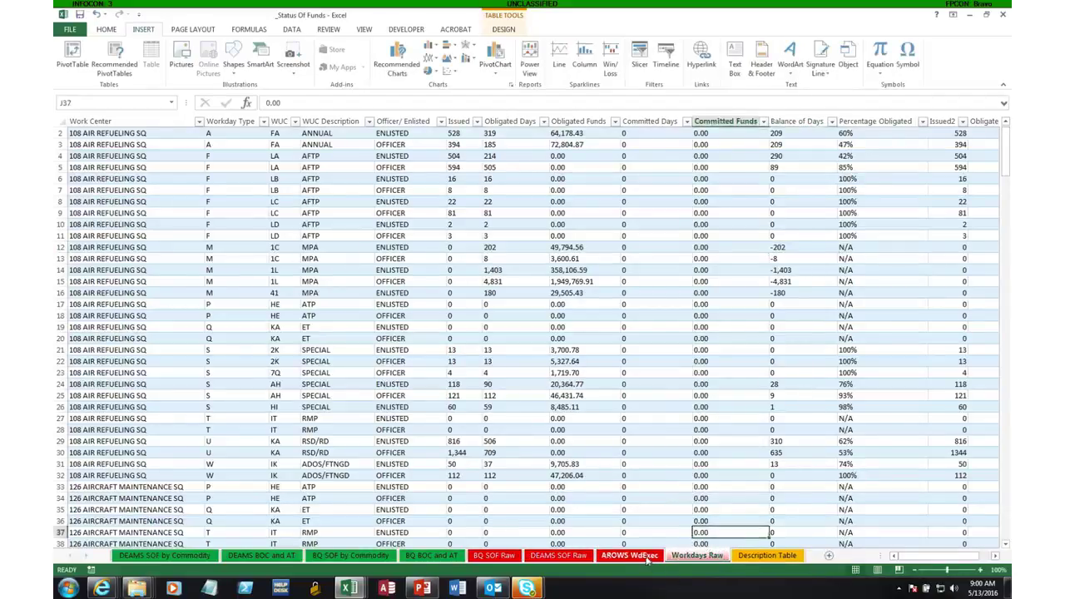
Move the AROWS WdExec sheet between BQ BOC and AT and BQ SOF Raw, and colour its tab green.
click(638, 556)
drag(543, 558, 476, 564)
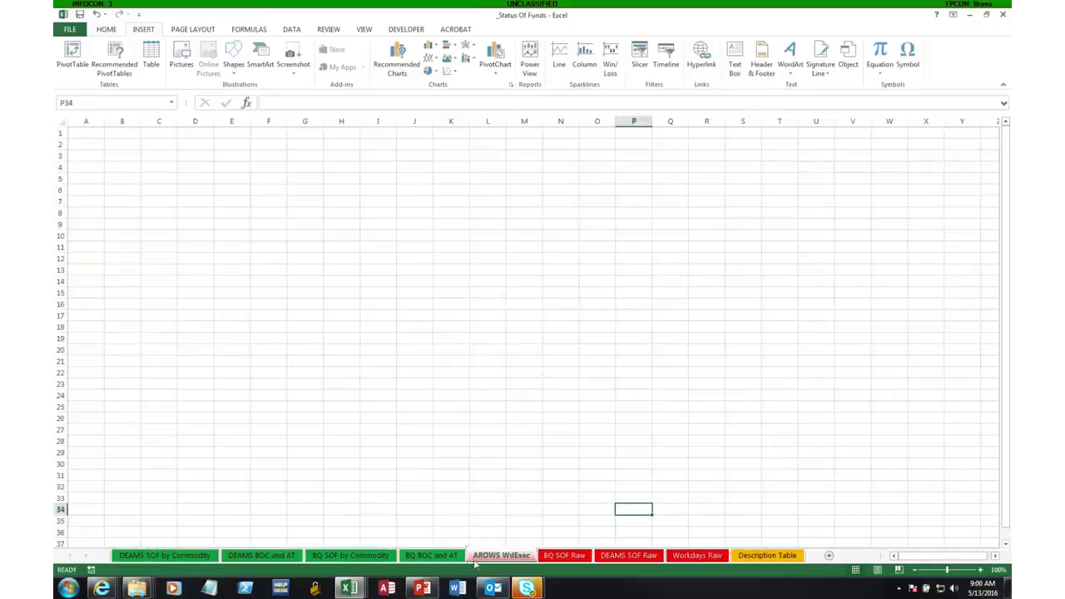
right_click(485, 559)
mouse_move(541, 502)
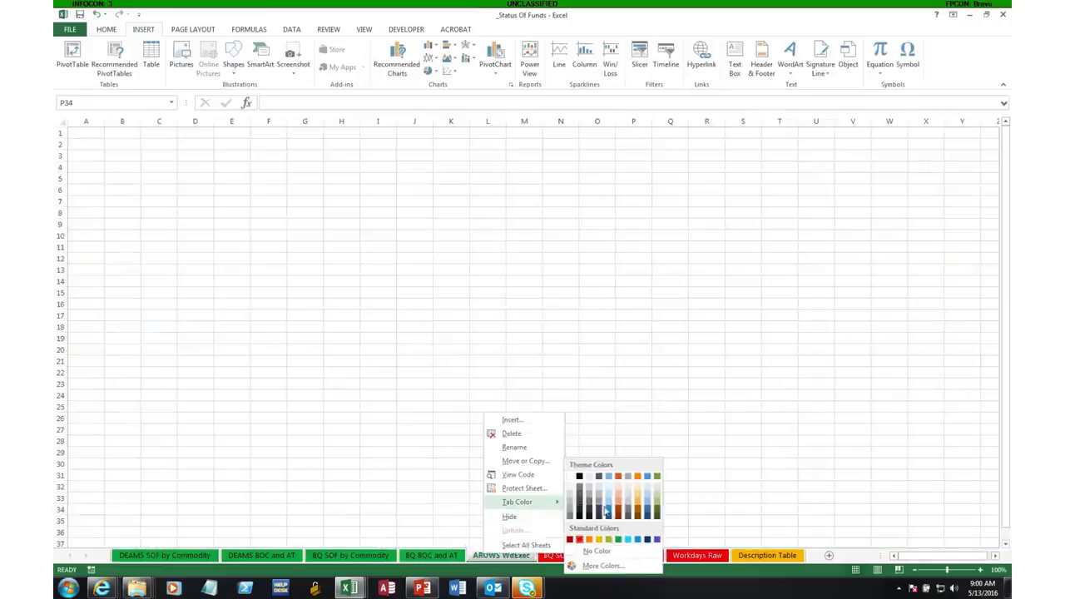
click(618, 540)
Create a PivotTable from the AROWSWdExec table on Workdays Raw, placed at cell B3 of the existing AROWS WdExec sheet.
click(697, 555)
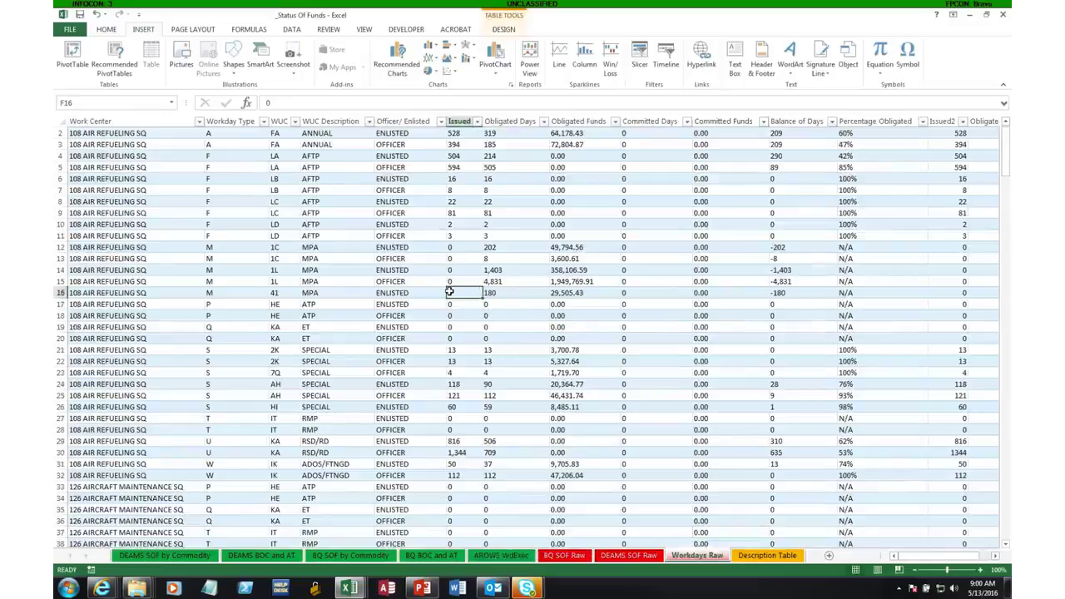
key(alt+n)
key(v)
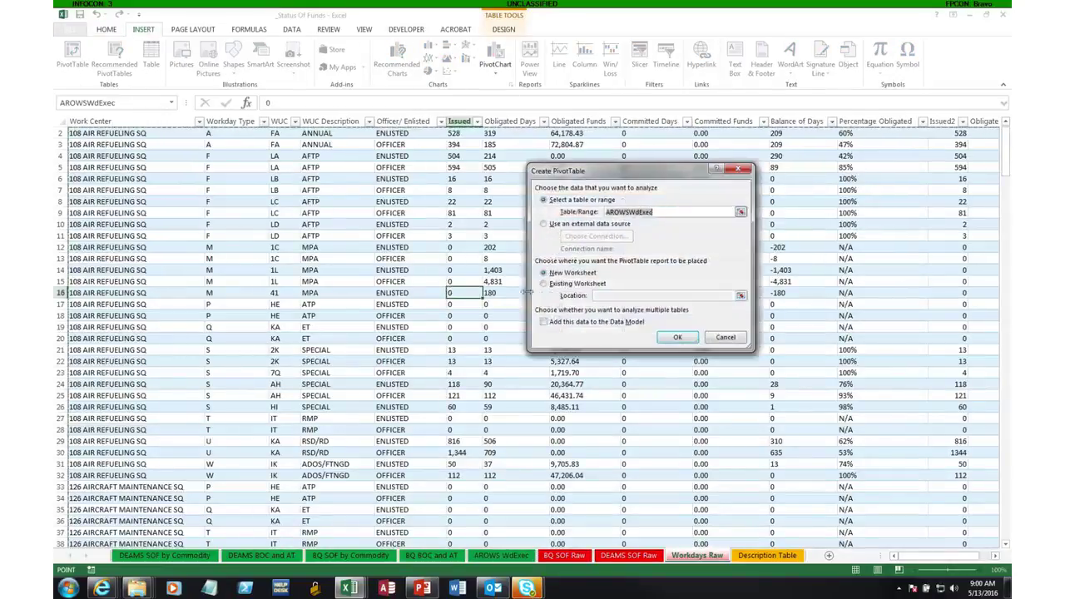
click(544, 283)
click(502, 556)
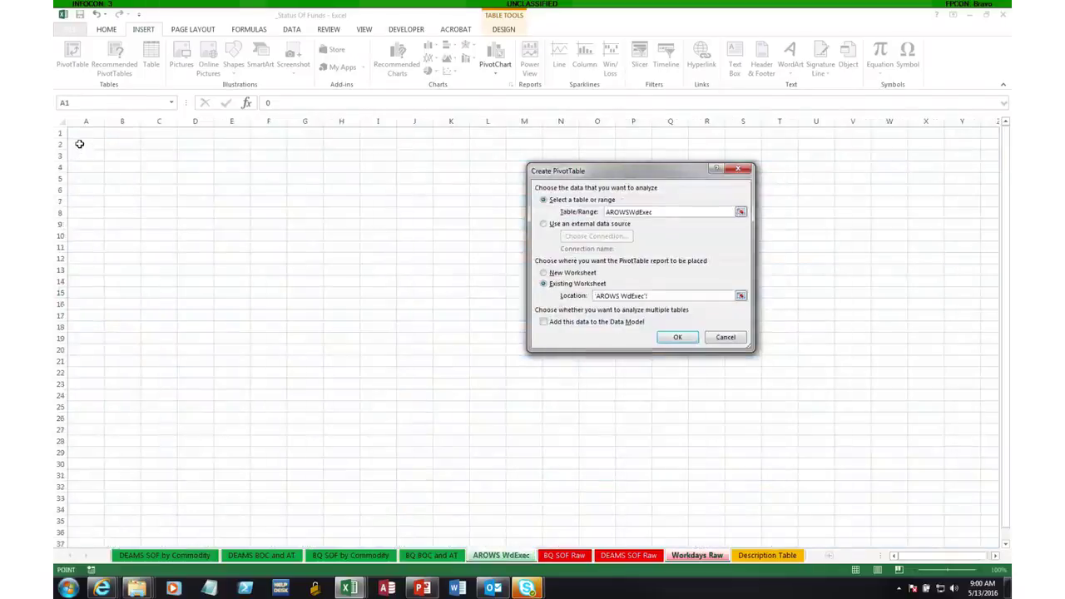
click(106, 156)
click(676, 338)
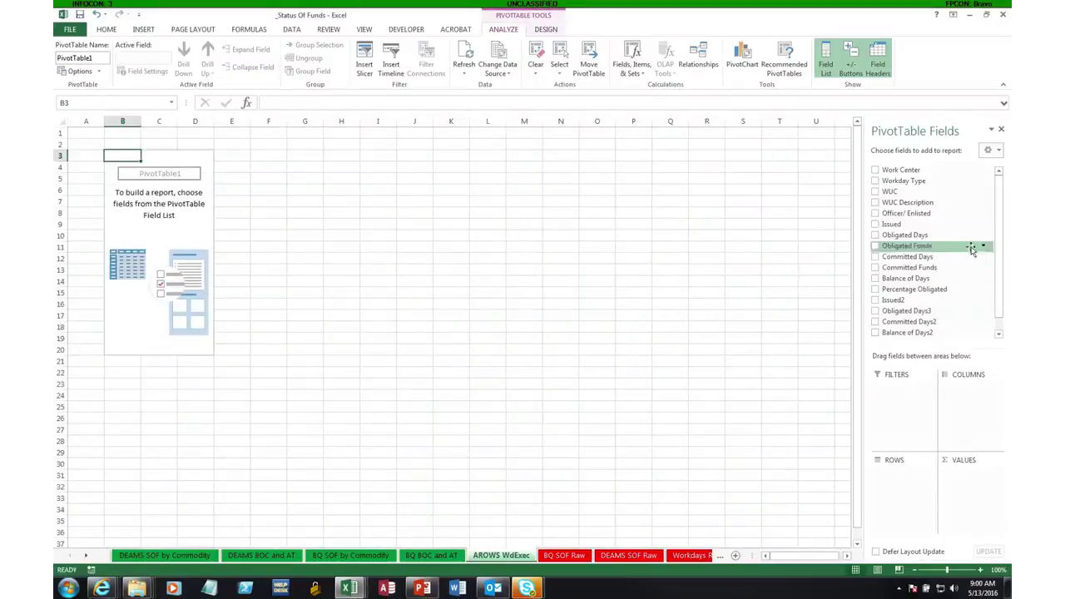
Add WUC Description, Work Center and WUC, in that order, as the PivotTable's row fields.
drag(998, 280, 1000, 306)
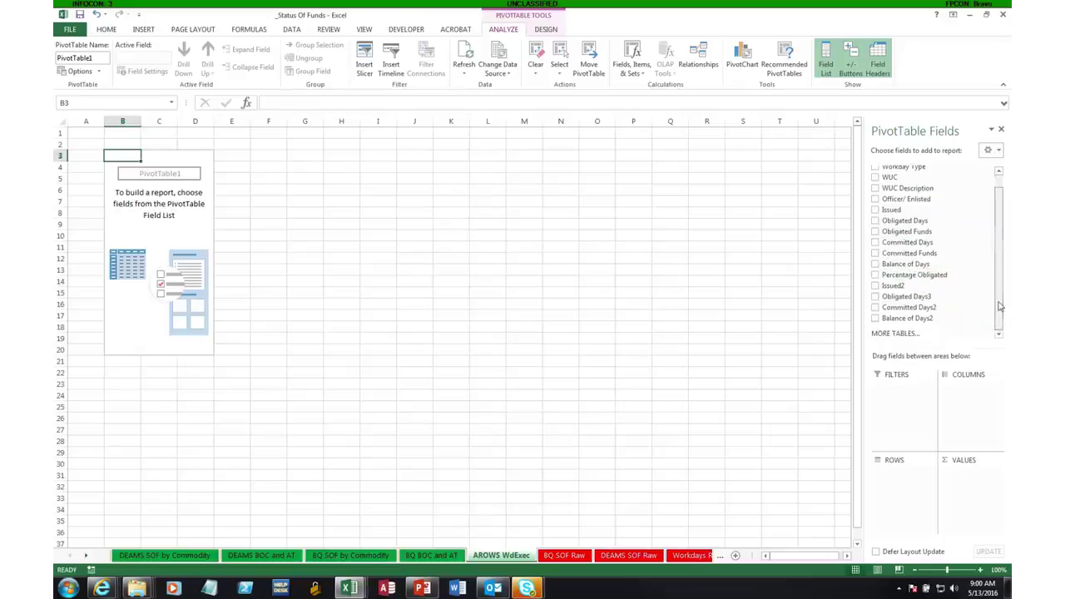
drag(904, 311, 899, 489)
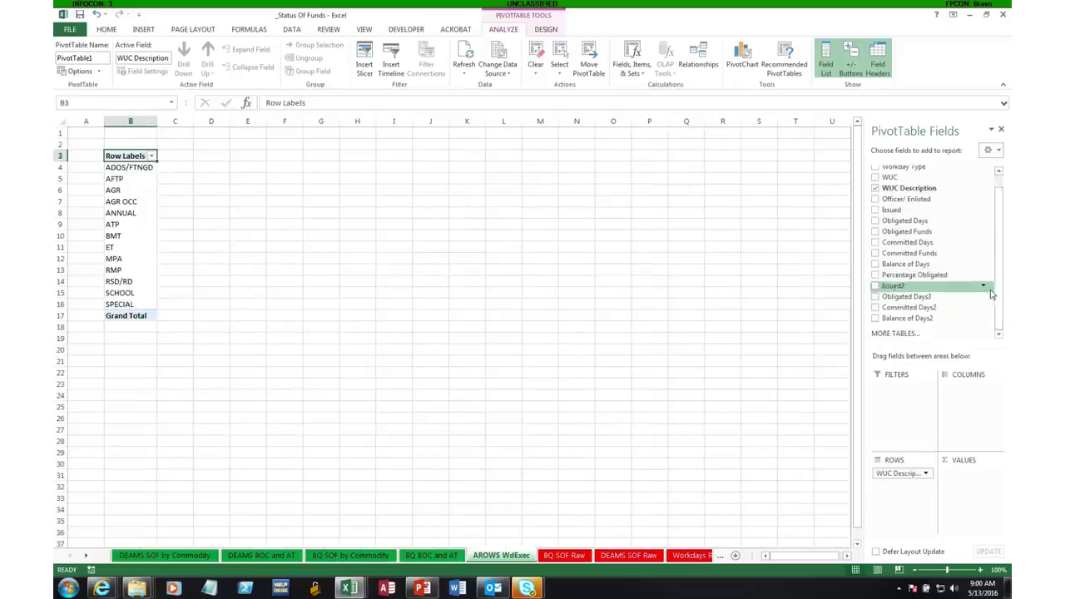
drag(1001, 292, 1001, 261)
drag(915, 171, 909, 491)
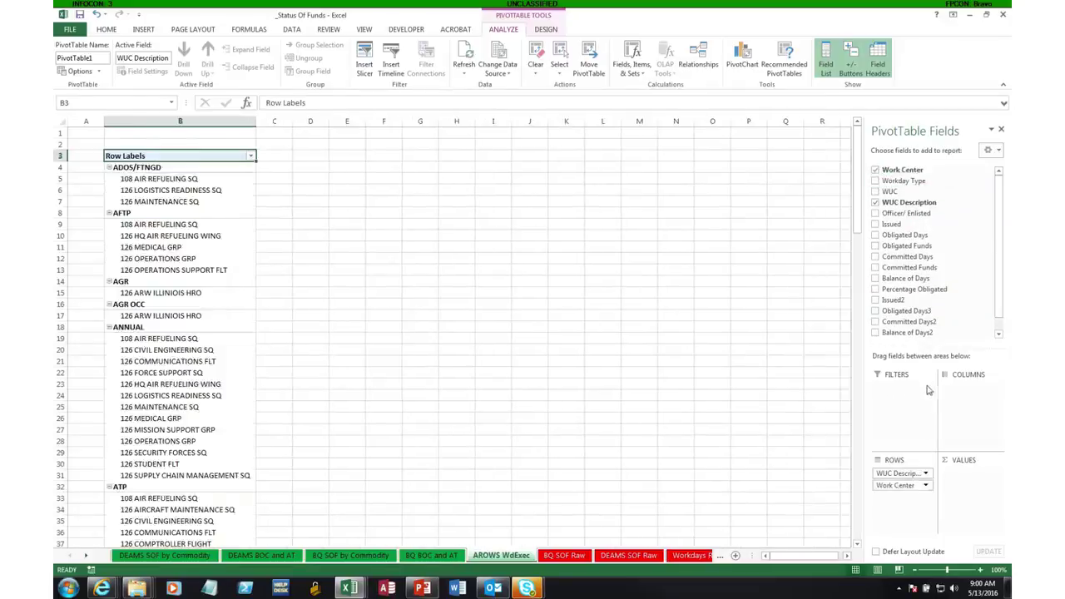
scroll(916, 242, down, 1)
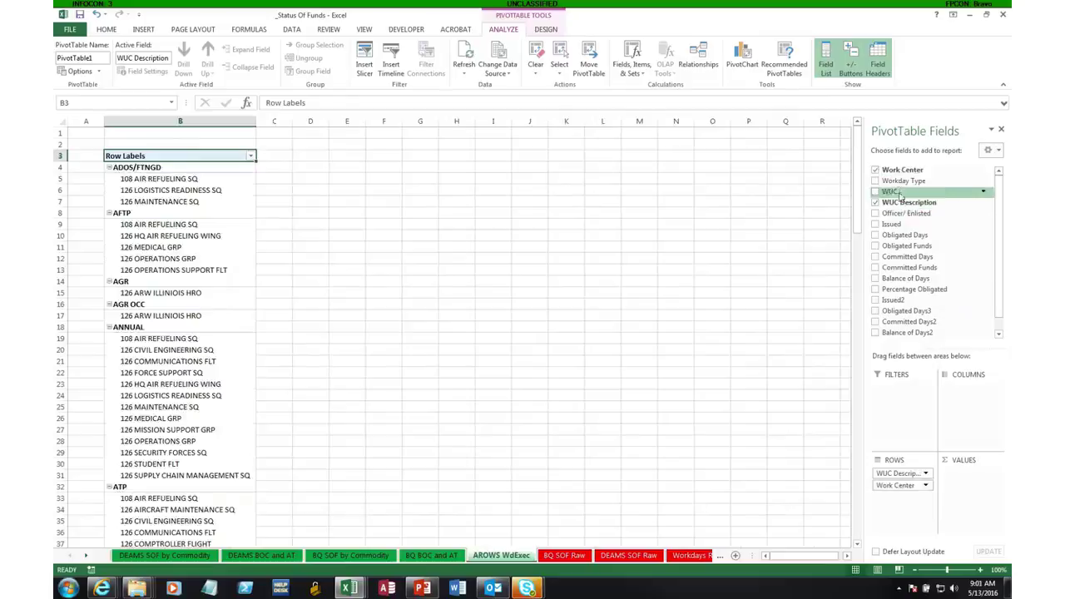
drag(891, 182, 915, 508)
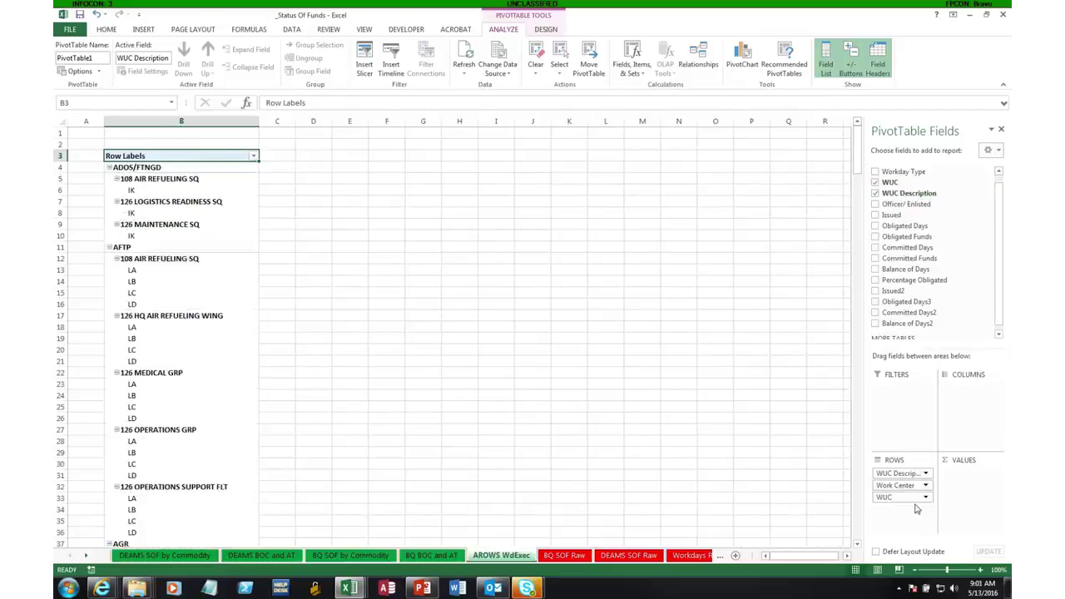
Add Issued2, Committed Days2, Obligated Days3 and Balance of Days2, in that order, as summed values in the PivotTable.
click(876, 291)
click(875, 312)
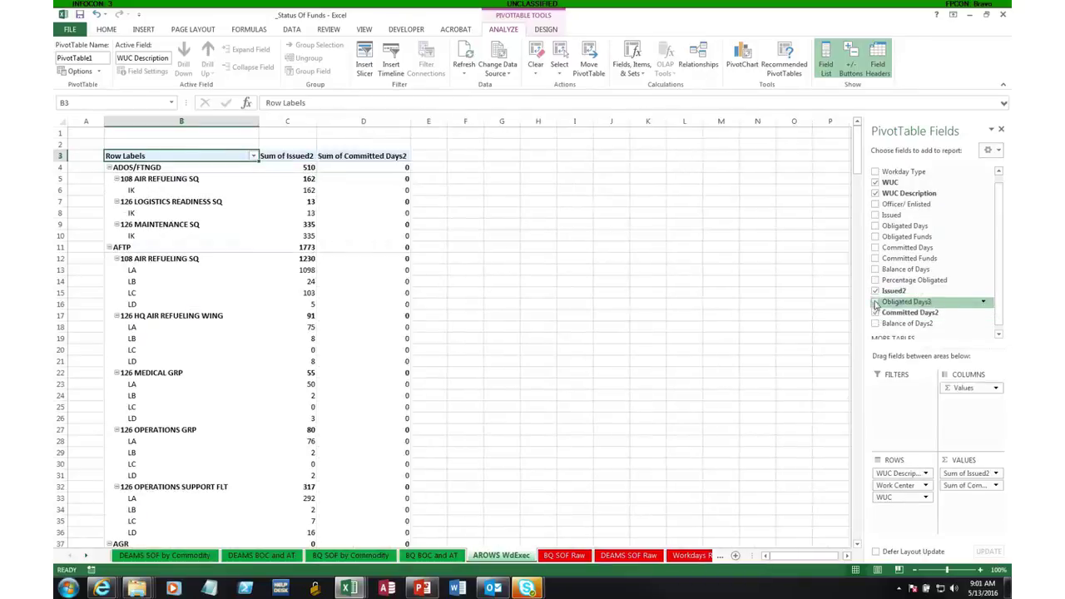
click(875, 301)
click(875, 323)
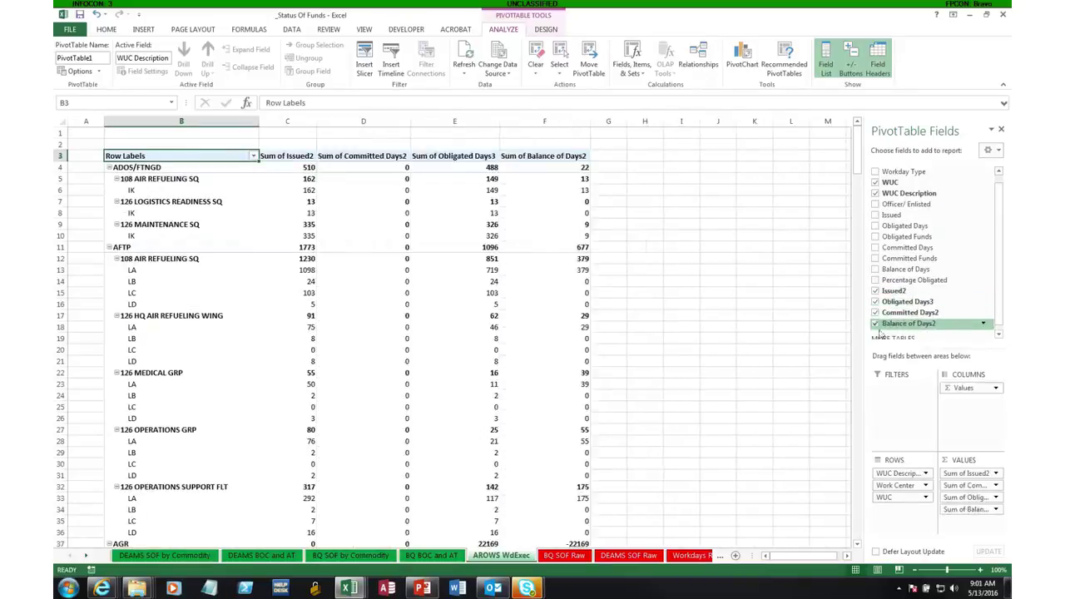
scroll(999, 248, up, 1)
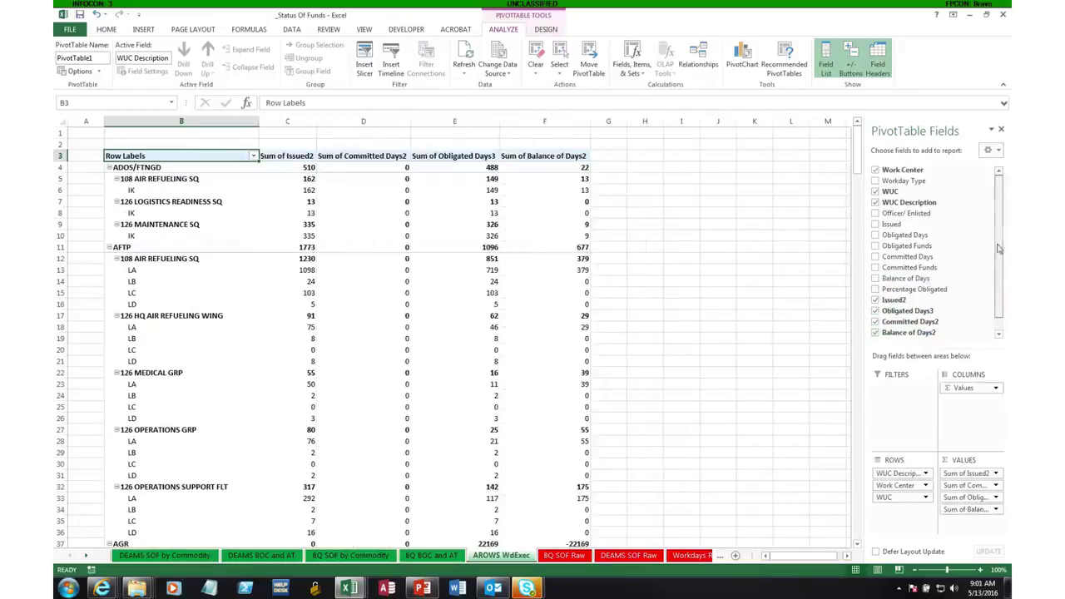
Add Officer/ Enlisted as a column field of the PivotTable, placed above Values.
drag(914, 213, 978, 384)
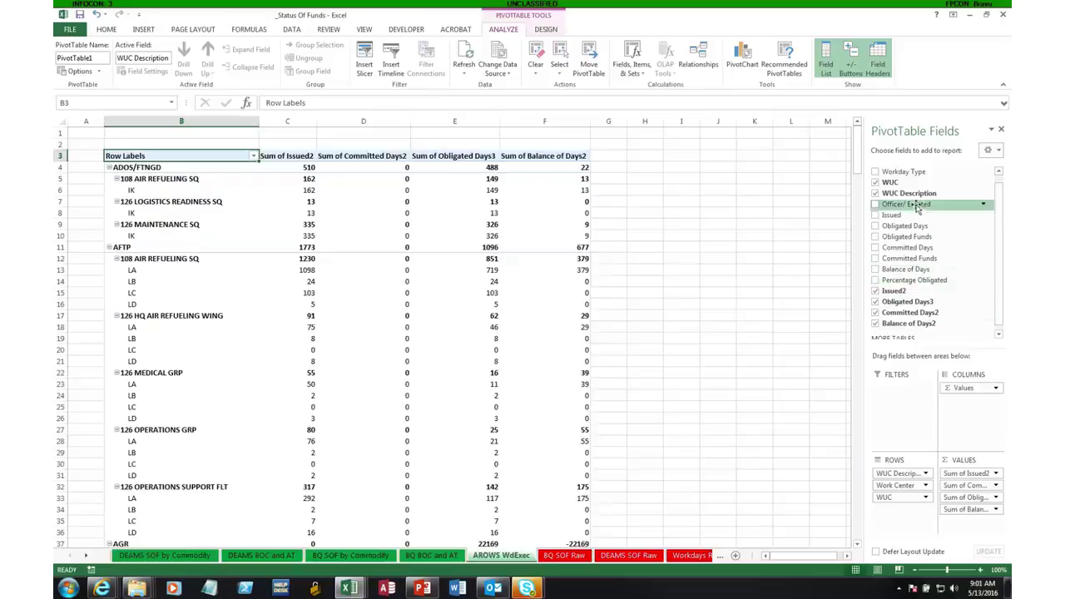
drag(918, 208, 959, 388)
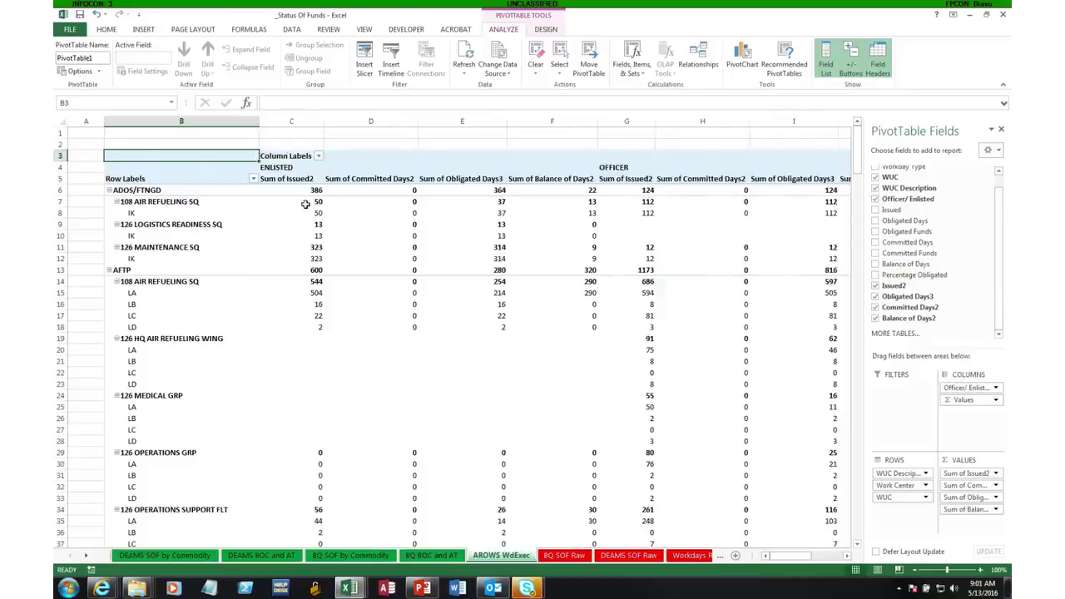
Rename the PivotTable's four value headers, in order, to Iss, Comm, Obl and Bal.
click(280, 179)
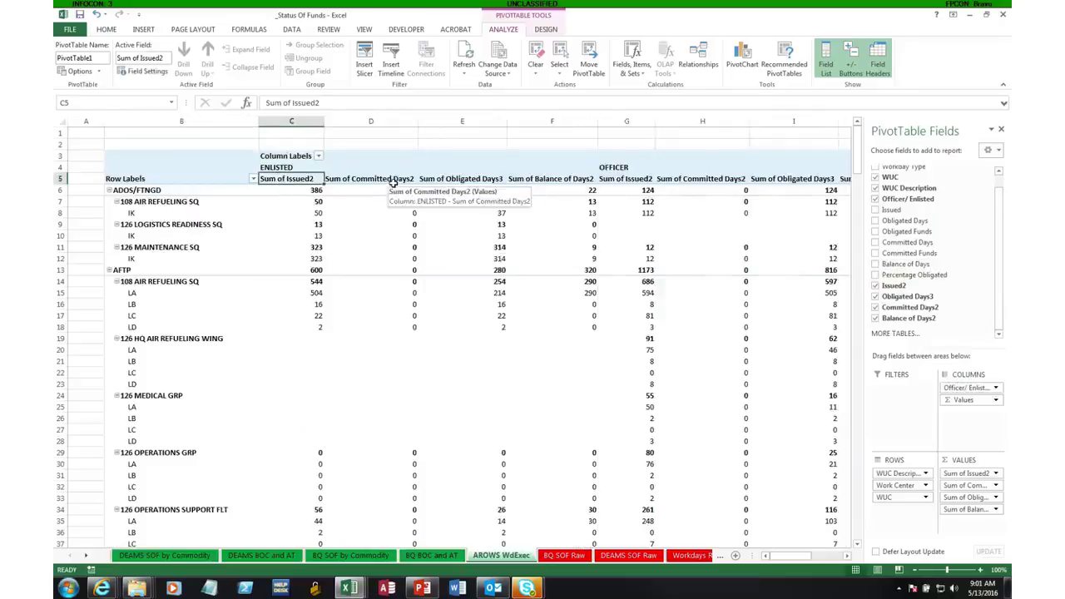
text(Iss)
click(394, 186)
text(Comm)
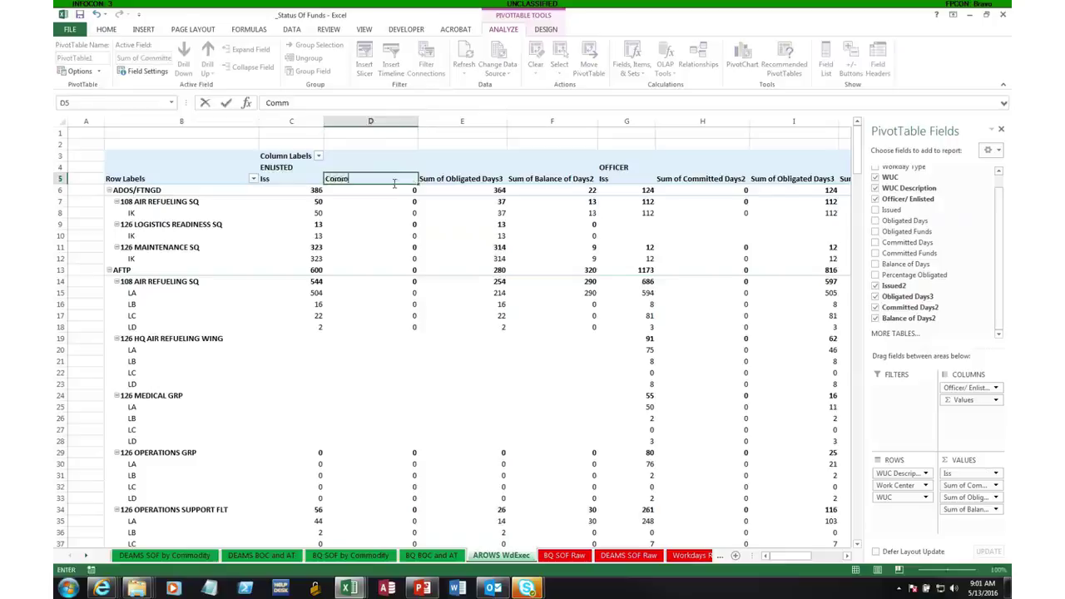
key(Tab)
text(O)
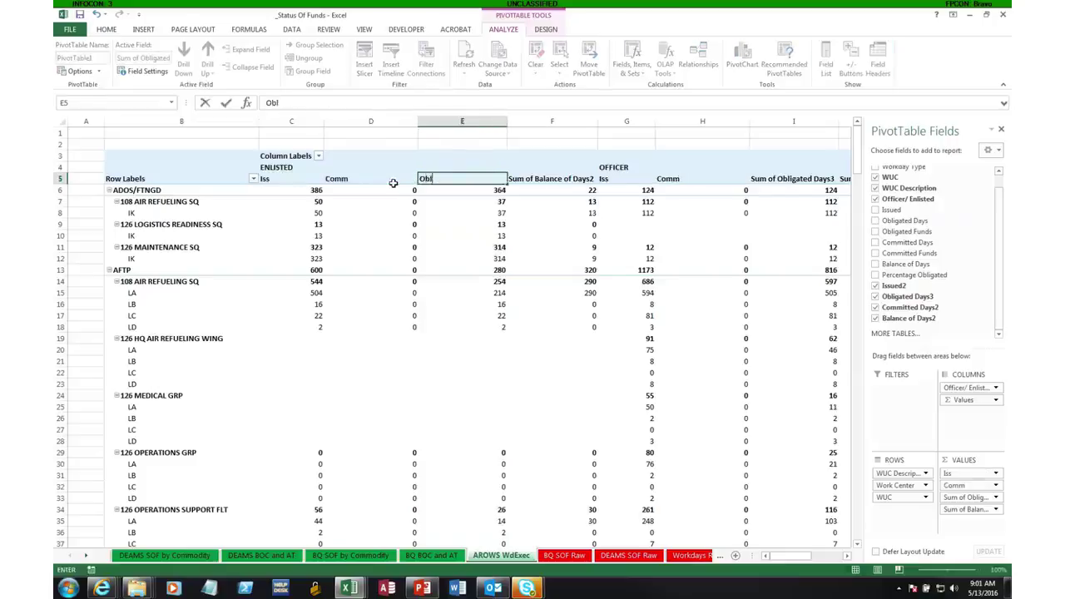
key(Tab)
text(Ba)
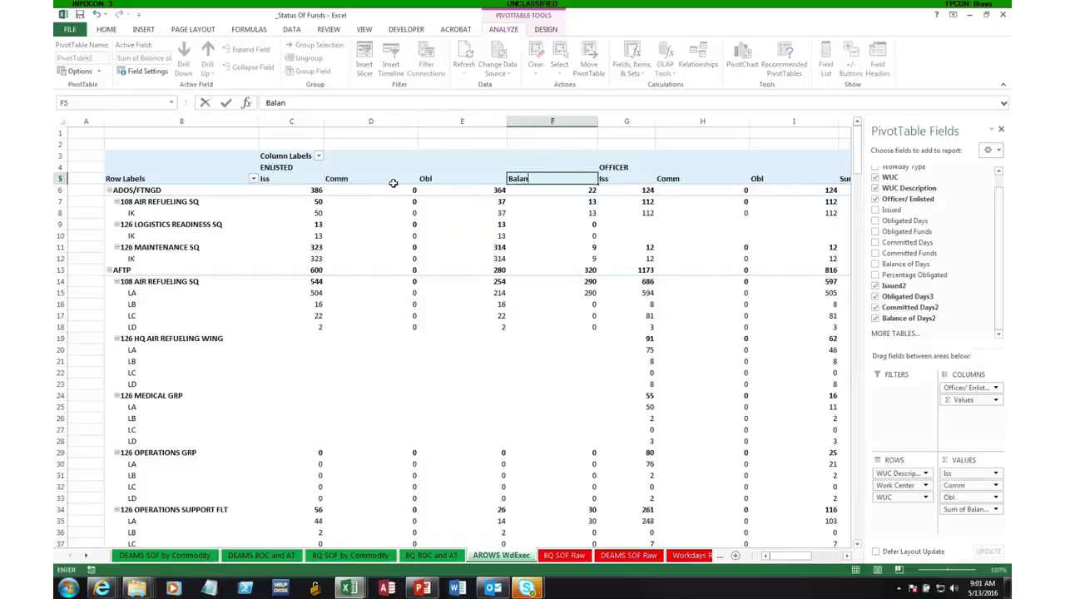
key(Return)
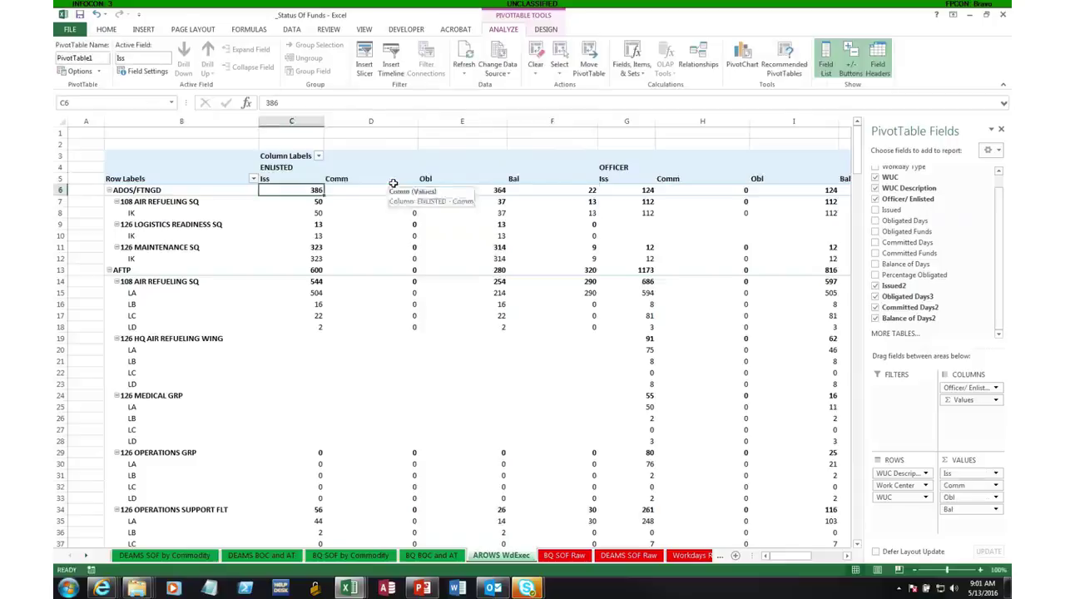
Fit the widths of the PivotTable's value columns C through N to their contents.
drag(313, 121, 811, 117)
double_click(811, 119)
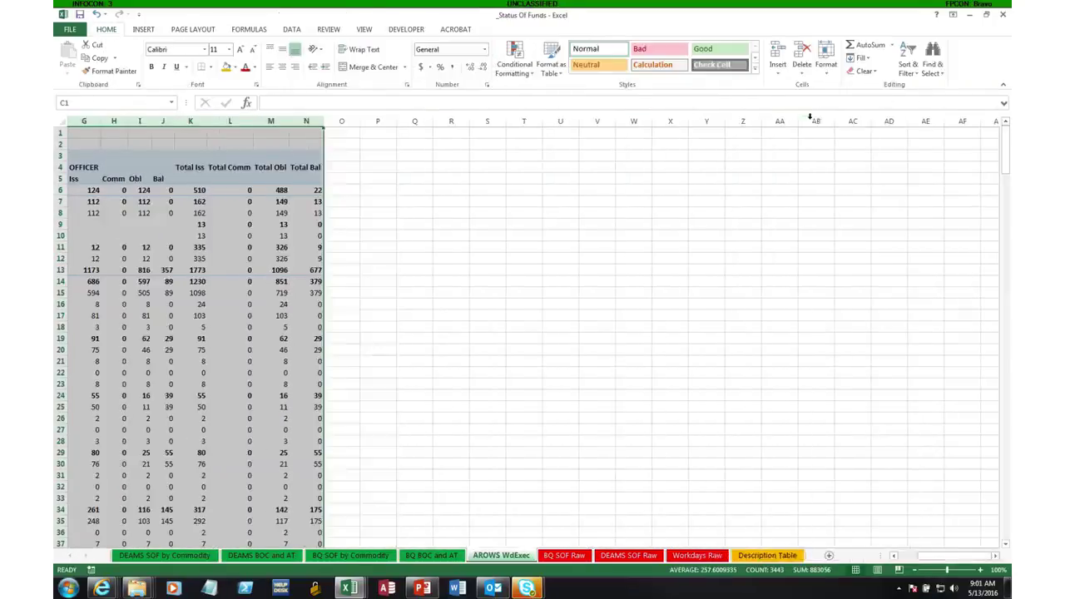
drag(934, 556, 912, 556)
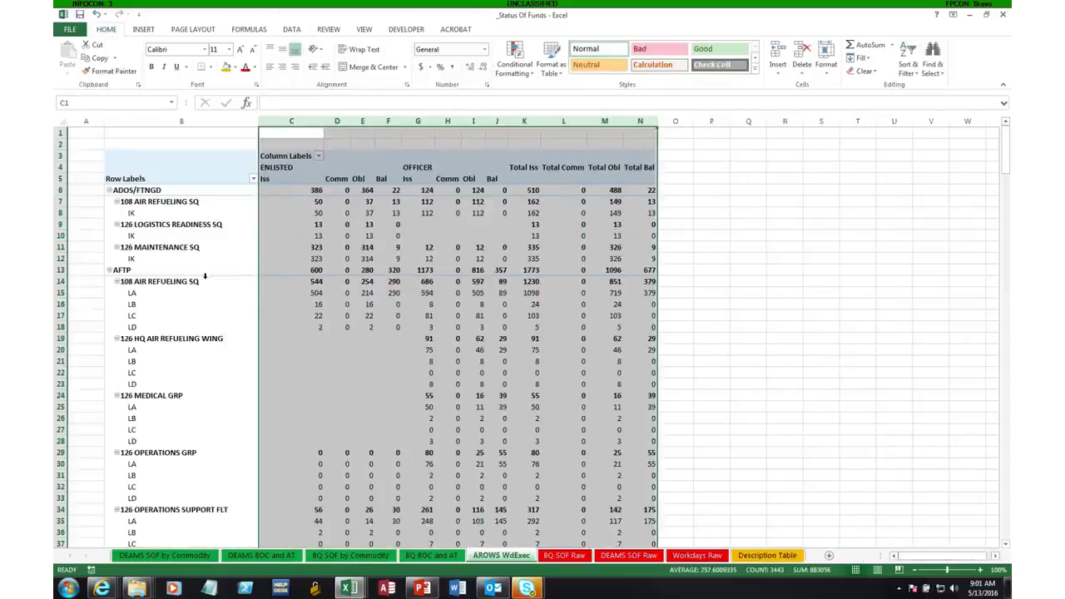
Turn off the PivotTable's row header formatting and apply the blue style from the second row of the Medium styles.
click(324, 250)
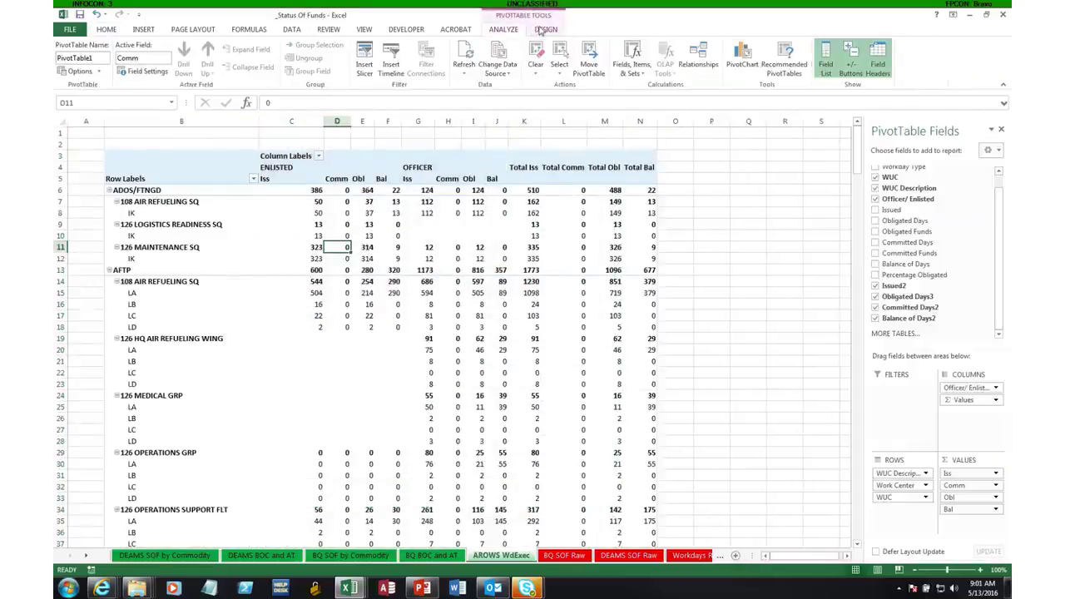
click(542, 29)
click(180, 50)
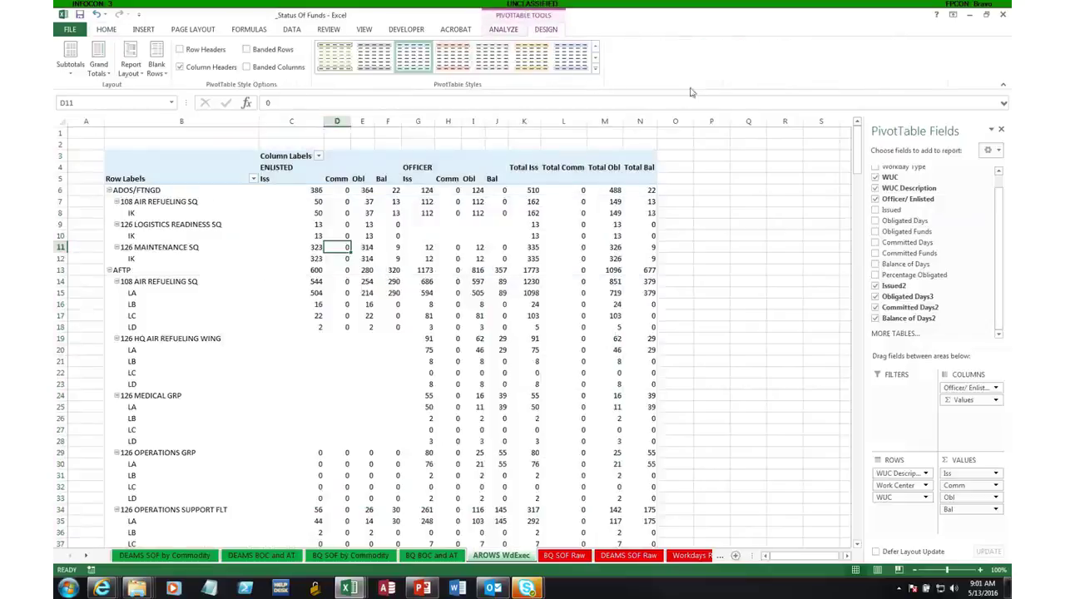
click(596, 70)
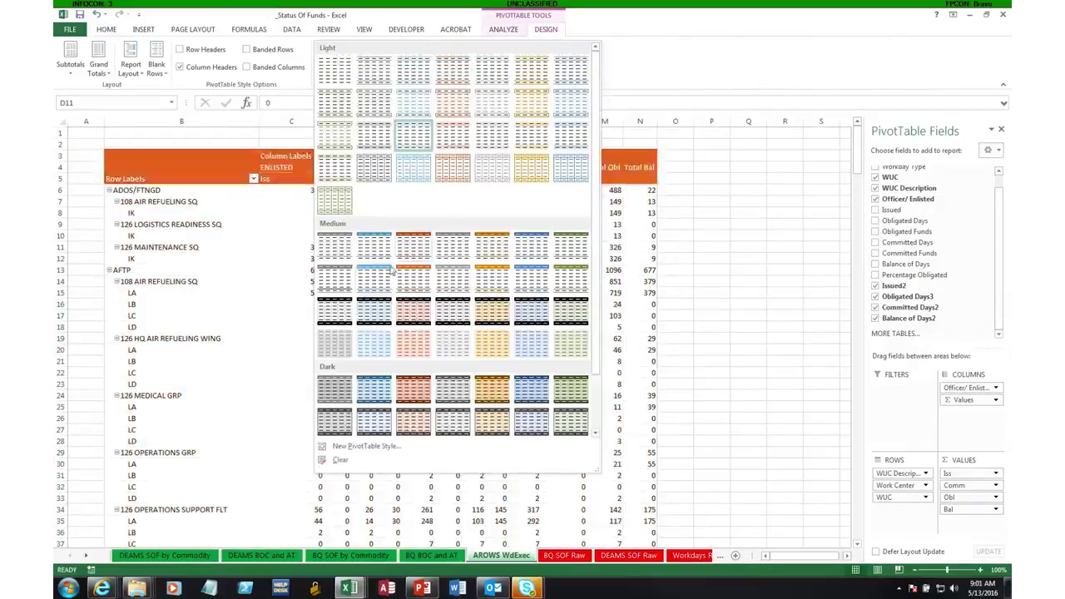
click(359, 265)
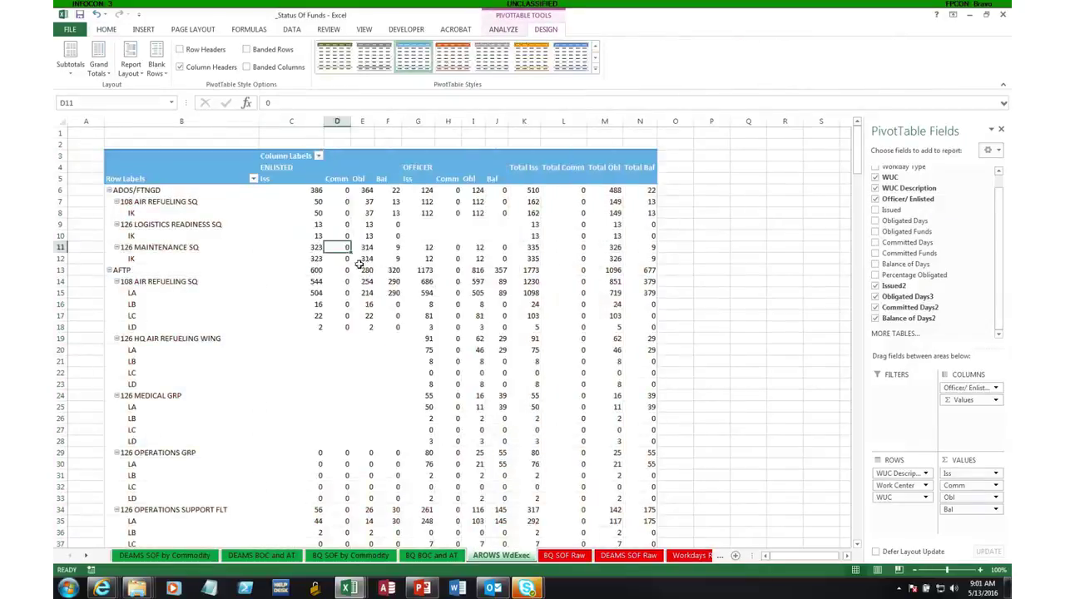
Show the PivotTable in tabular form and turn off its grand totals.
click(129, 67)
click(158, 143)
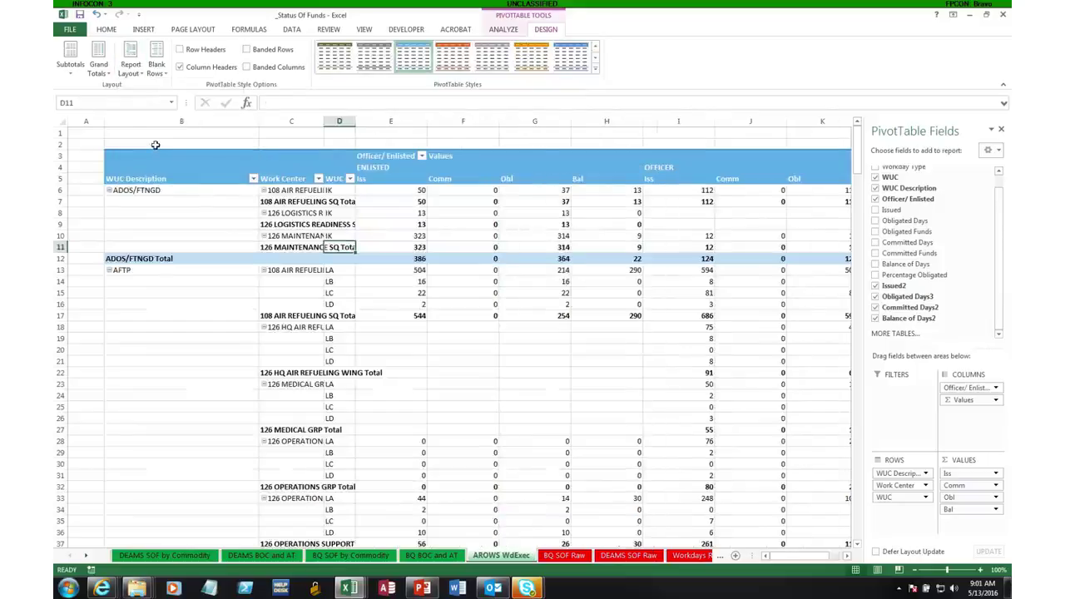
click(96, 67)
click(100, 90)
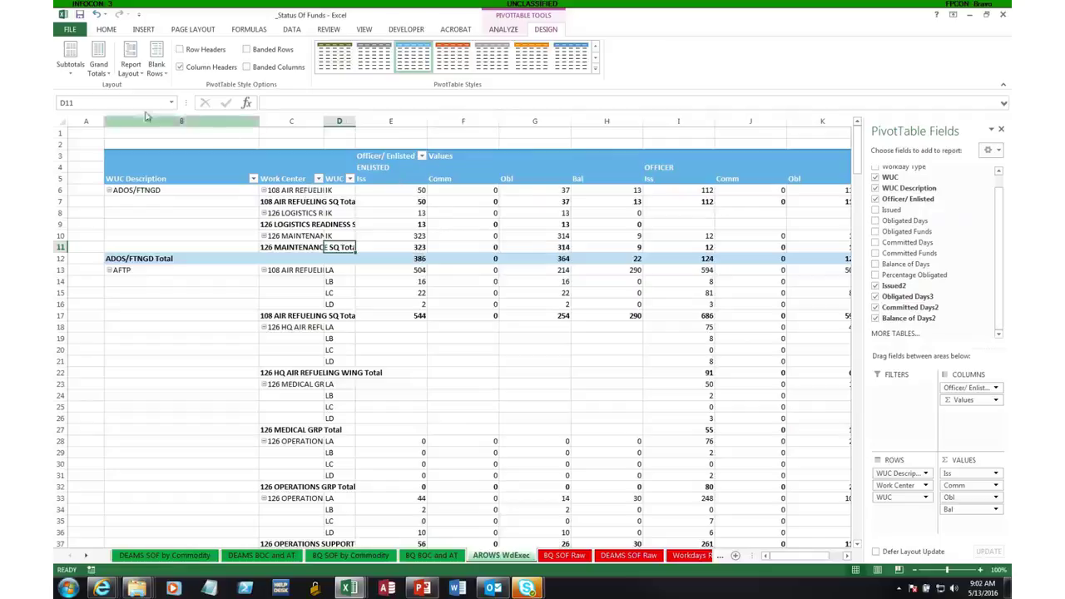
Turn off all PivotTable subtotals except those for the WUC Description field.
click(71, 60)
click(109, 91)
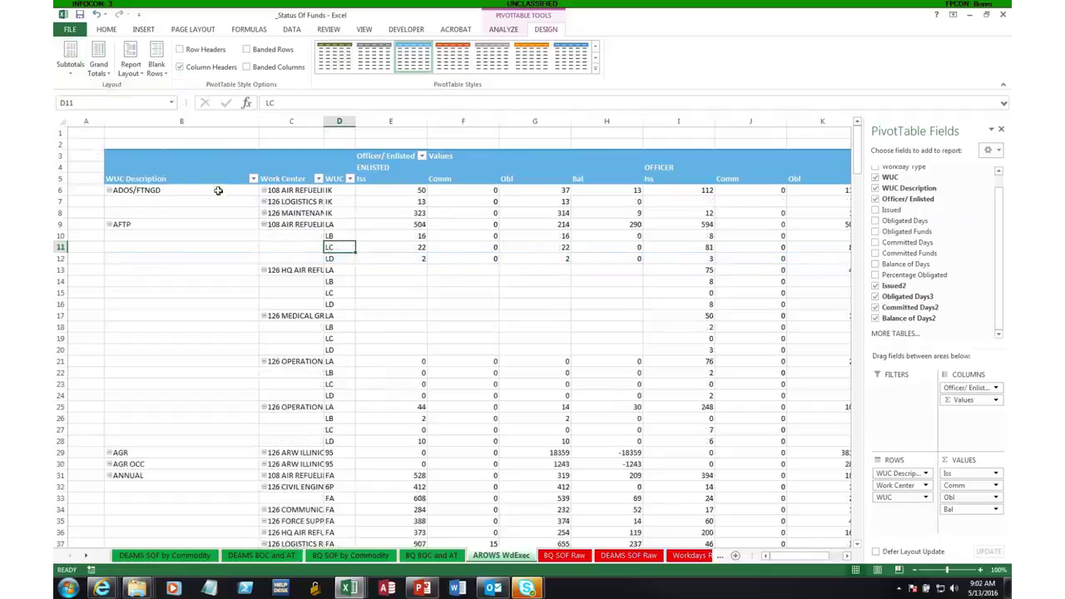
click(149, 190)
right_click(155, 194)
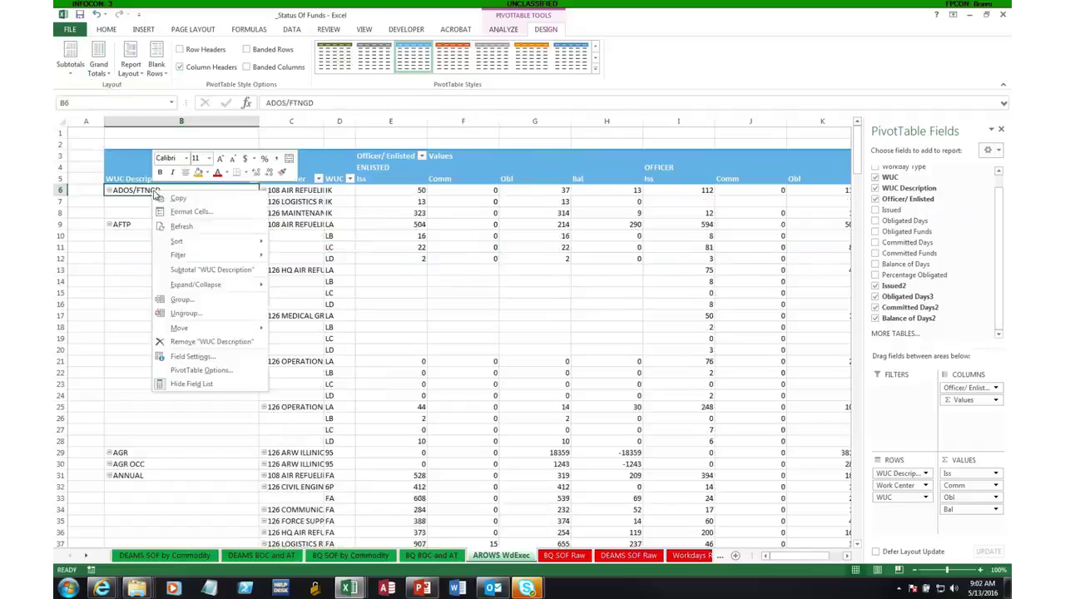
click(210, 270)
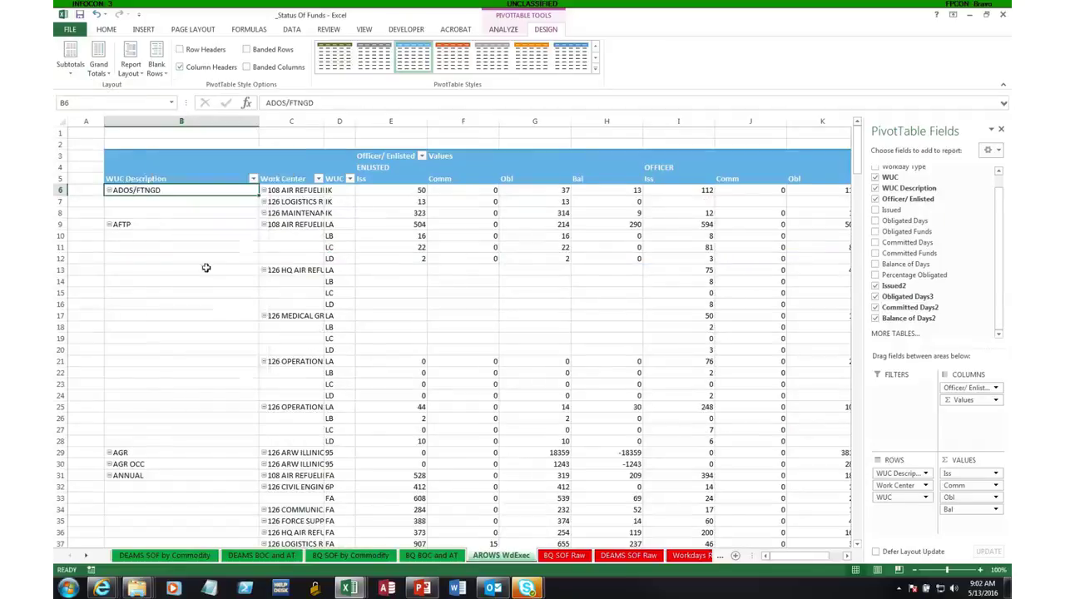
Fit the widths of the Work Center and WUC Description columns to their contents.
drag(324, 121, 404, 122)
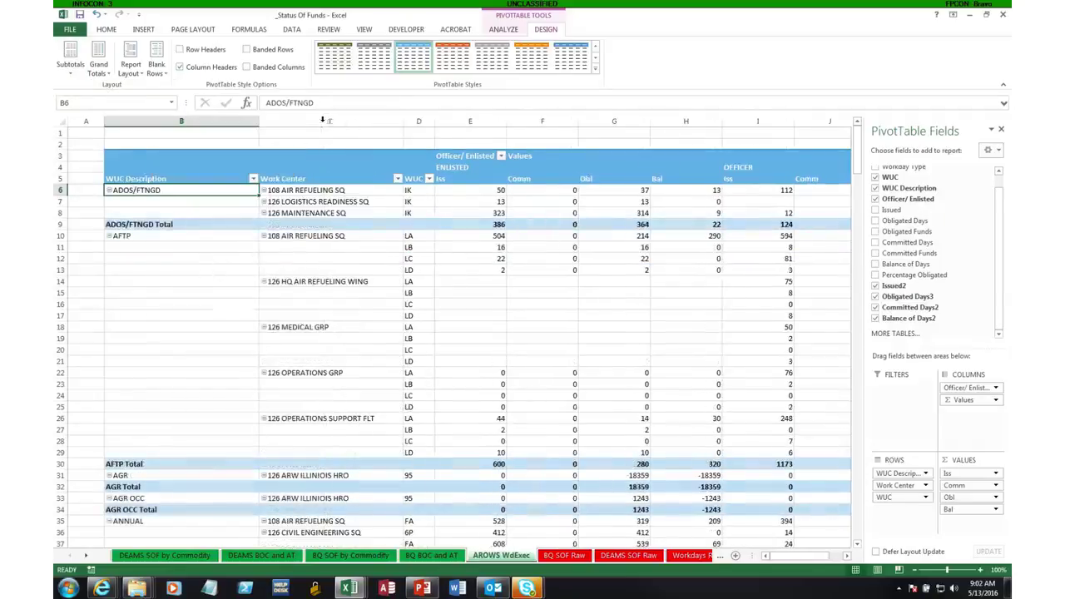
double_click(259, 121)
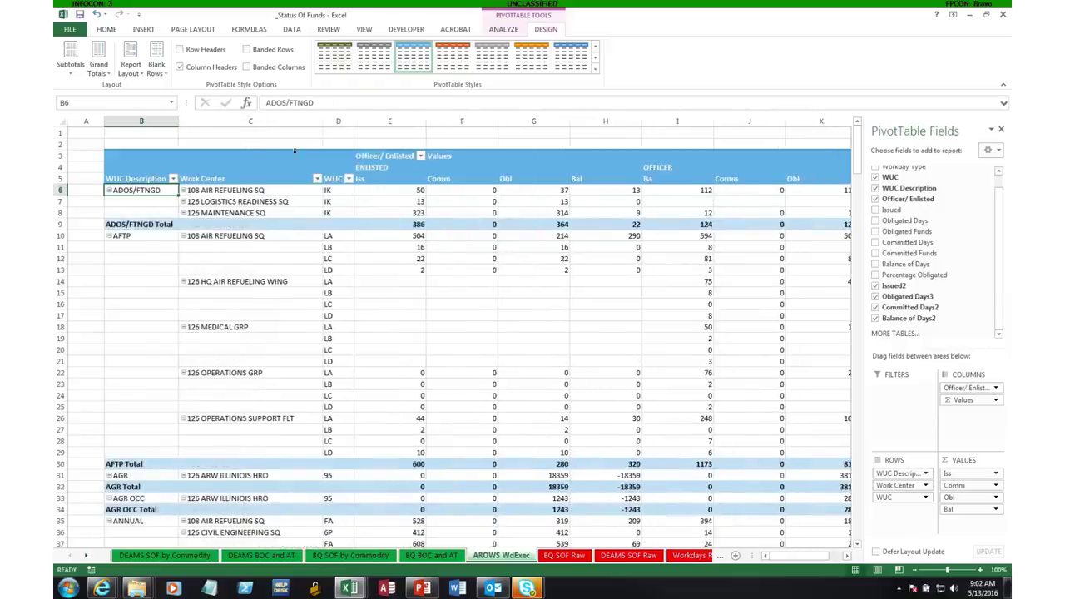
Set the PivotTable options to retain None of the deleted items per field and to hide the expand/collapse buttons.
right_click(189, 258)
click(244, 436)
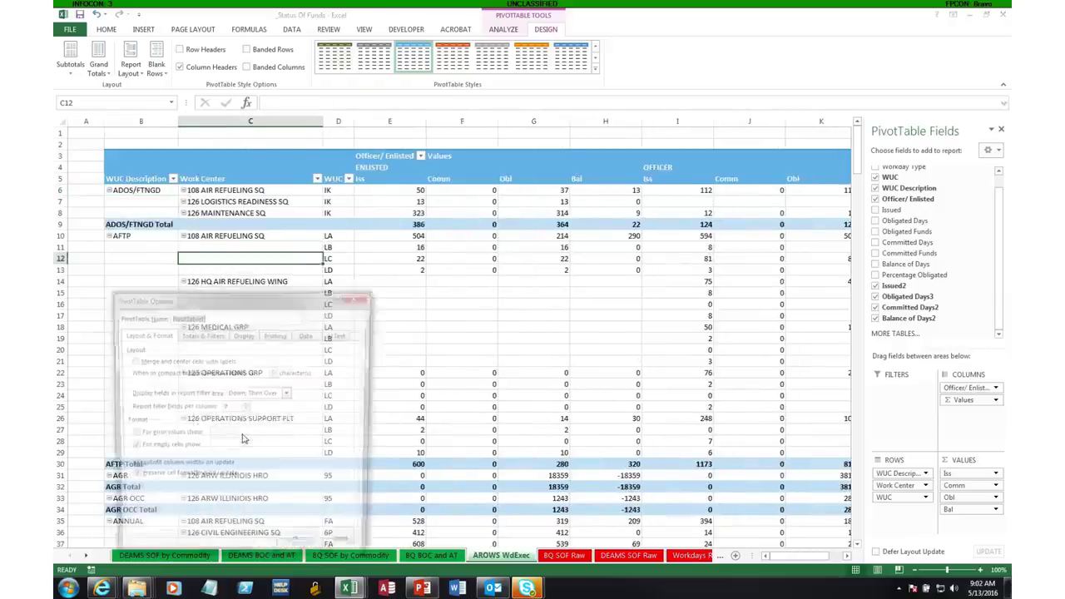
click(307, 334)
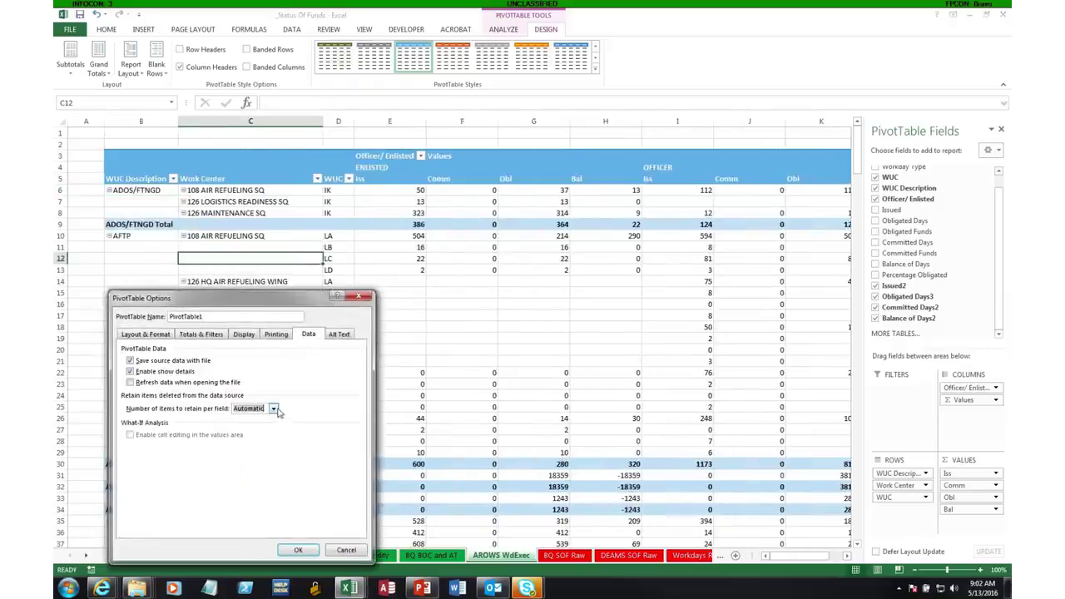
click(273, 408)
click(263, 427)
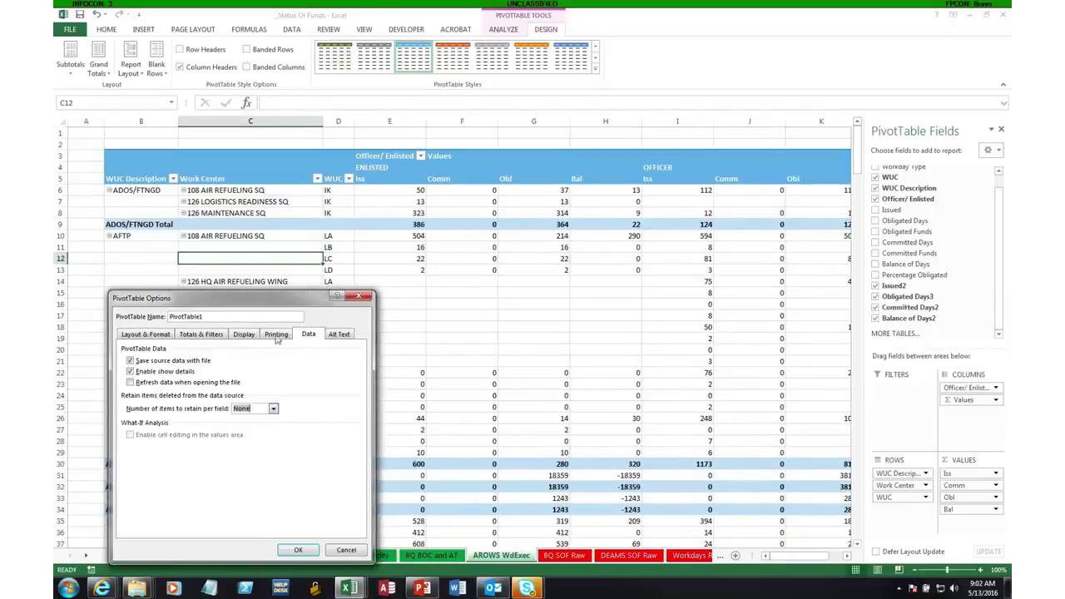
click(244, 334)
click(130, 361)
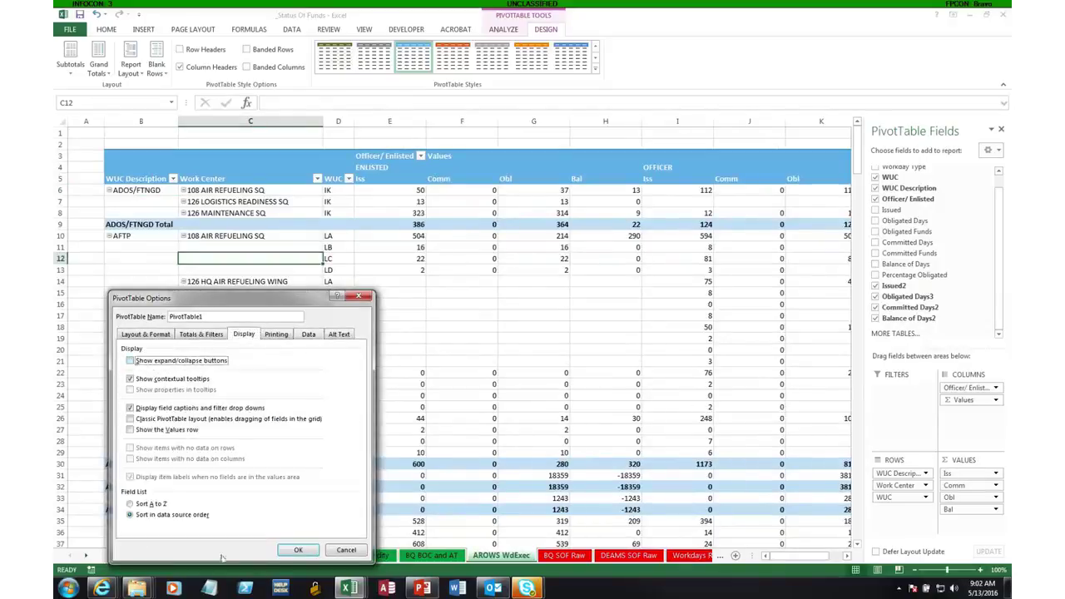
click(298, 550)
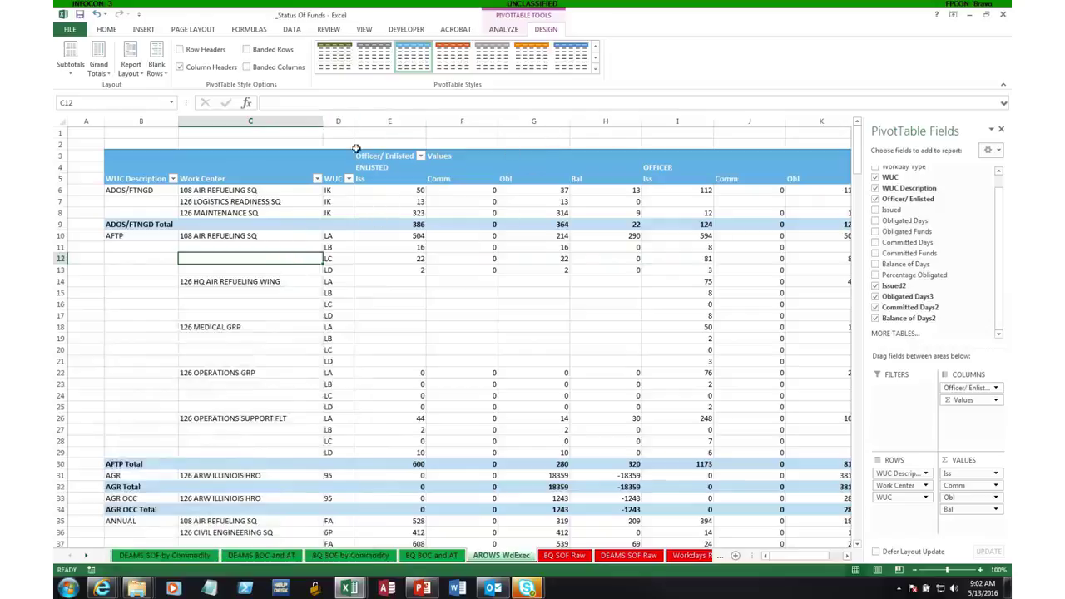
Center the ENLISTED and OFFICER headings and their value headers in cells E4:L5.
drag(379, 169, 783, 177)
click(106, 29)
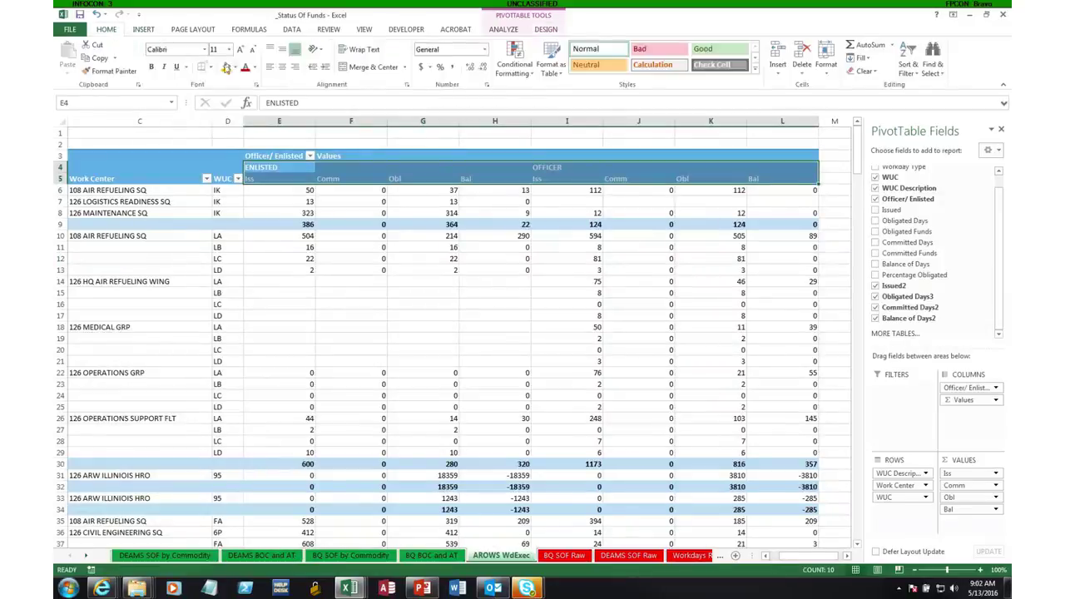
click(283, 66)
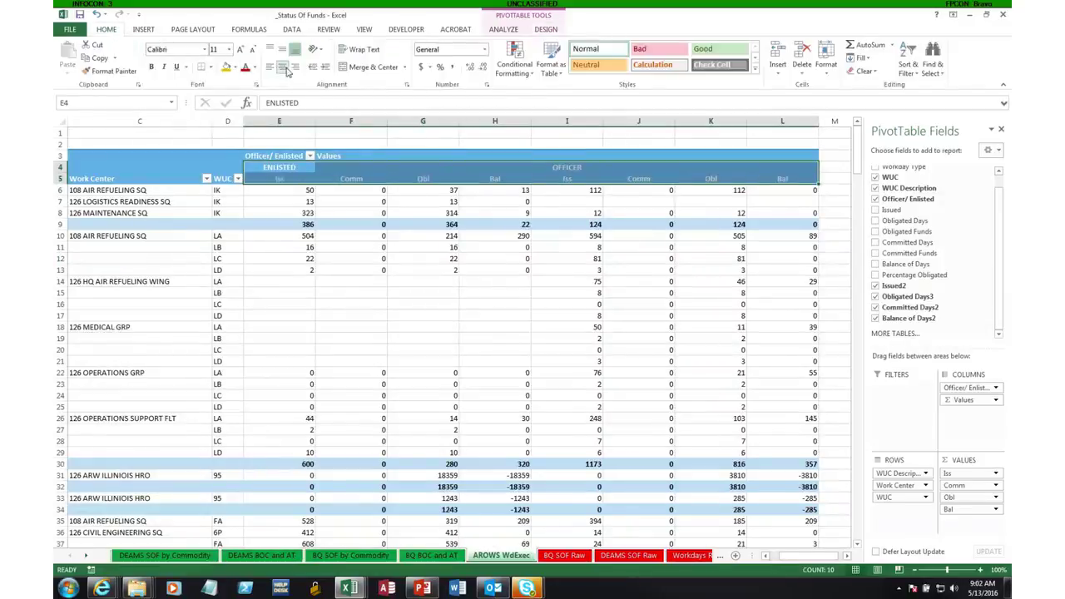
Select the entire PivotTable and apply an outline border around it.
click(318, 180)
click(503, 30)
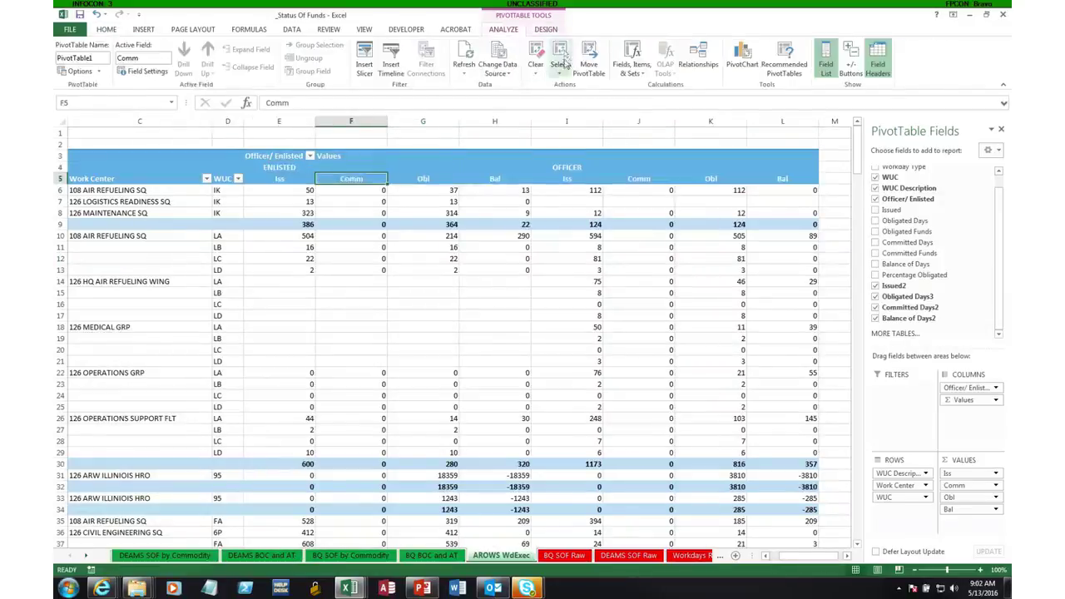
click(559, 65)
click(561, 125)
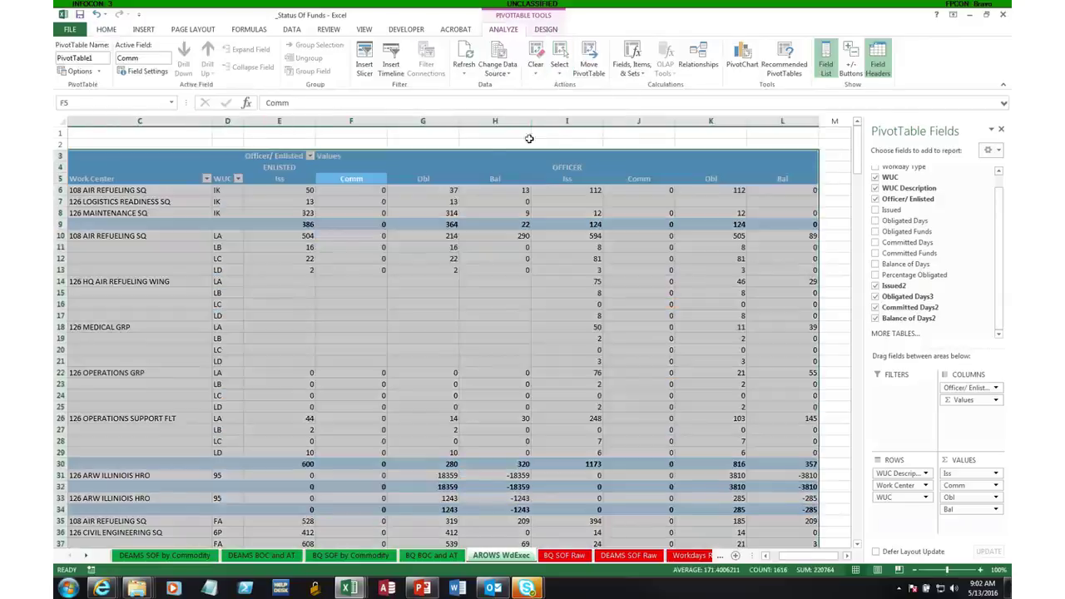
right_click(450, 227)
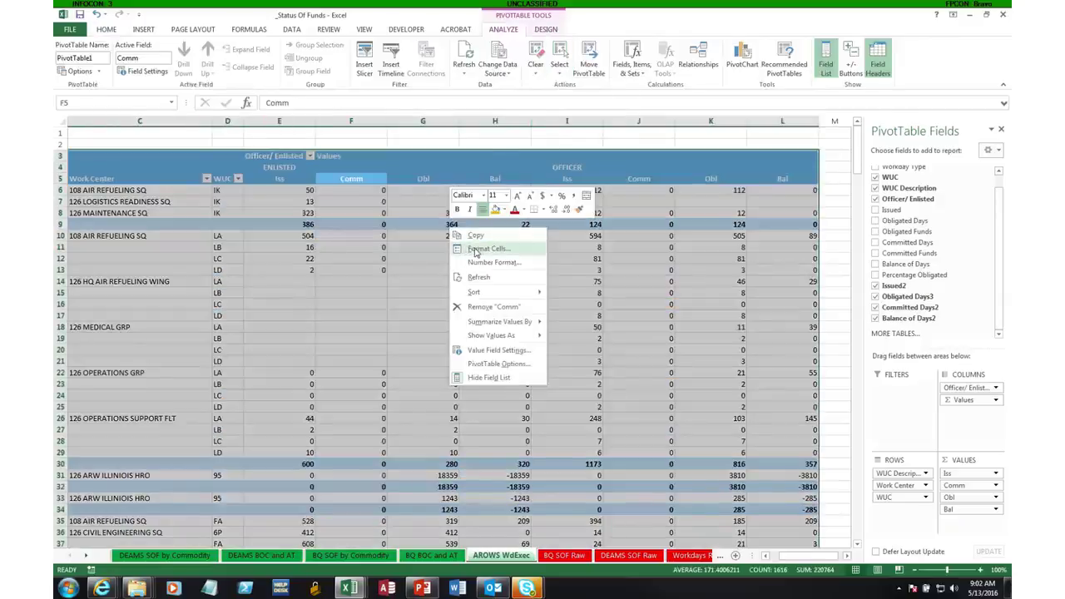
click(476, 249)
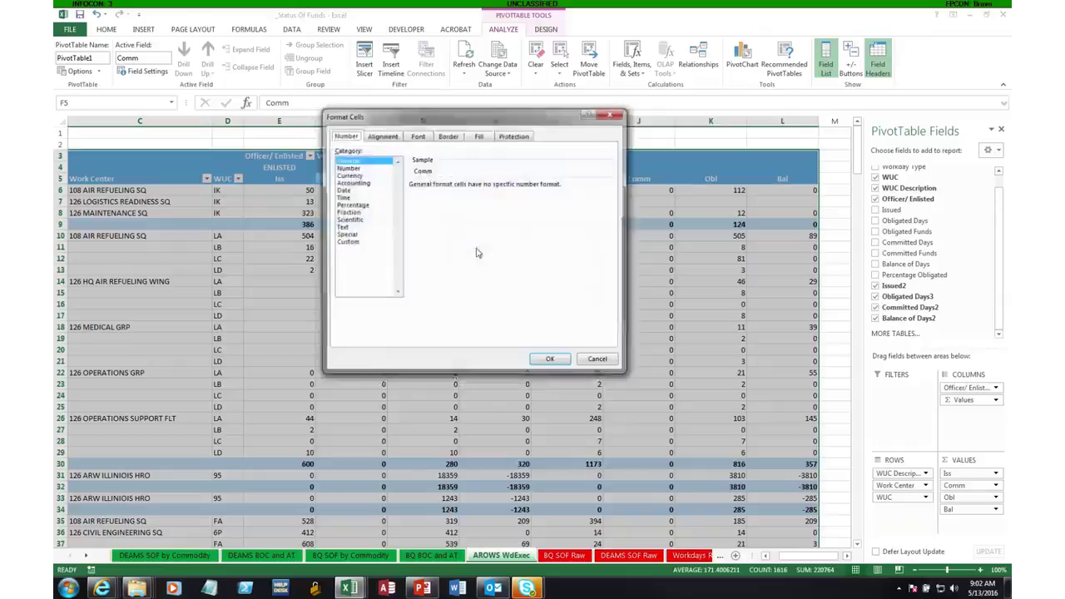
click(481, 136)
click(447, 136)
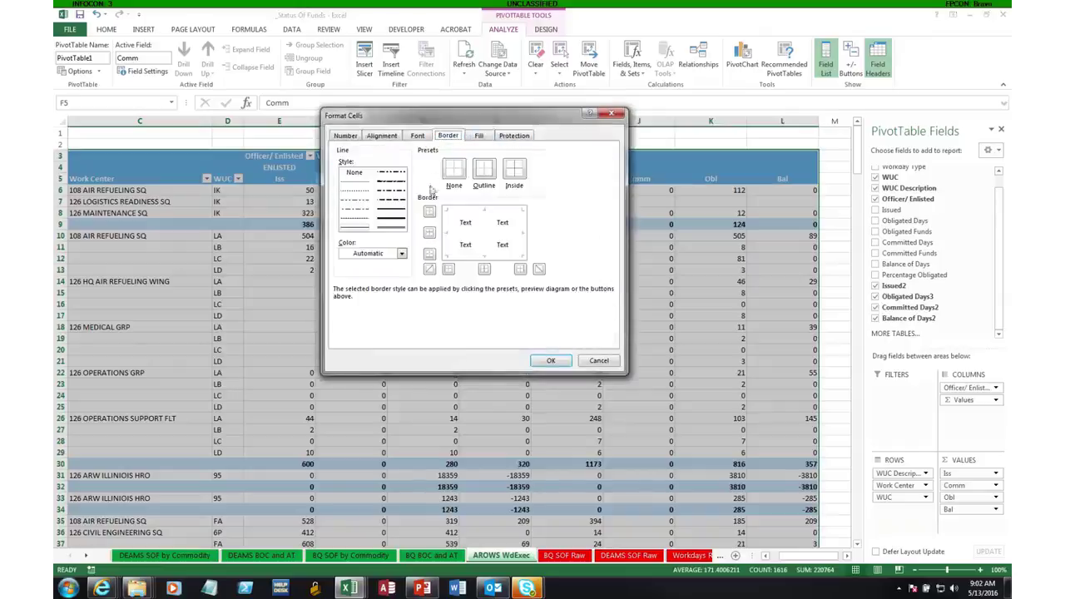
click(483, 170)
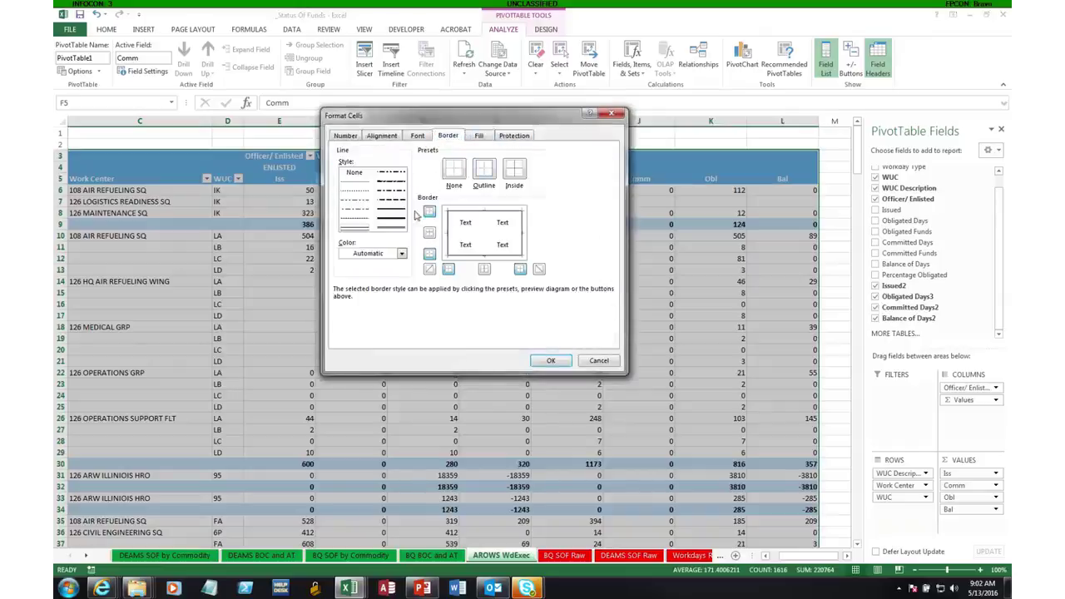
click(550, 359)
Select all WUC Description subtotal rows in the PivotTable and apply an outline border to them.
click(74, 223)
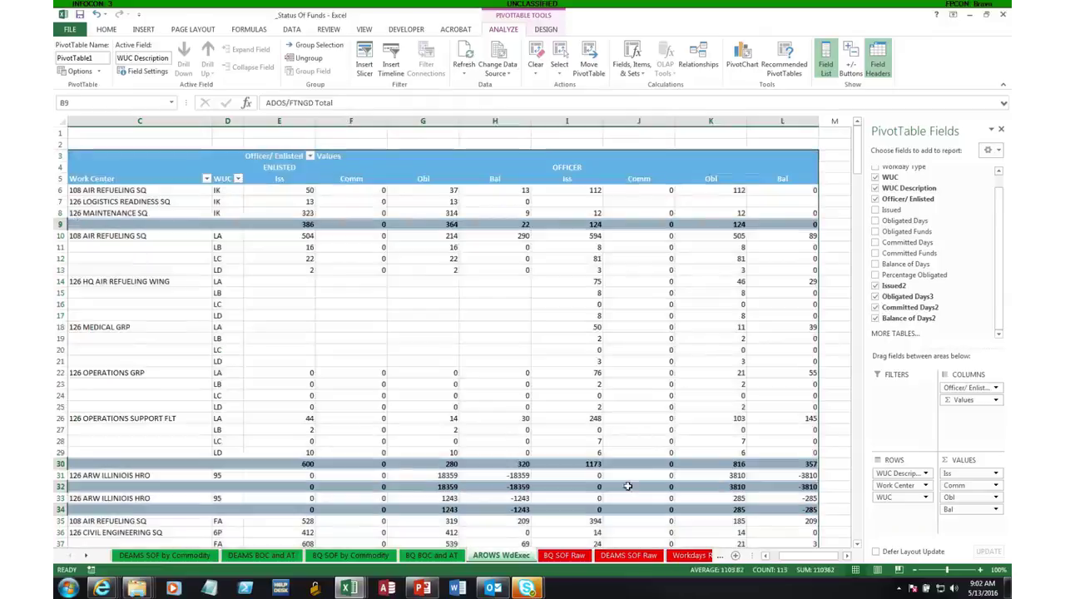
drag(804, 555, 788, 556)
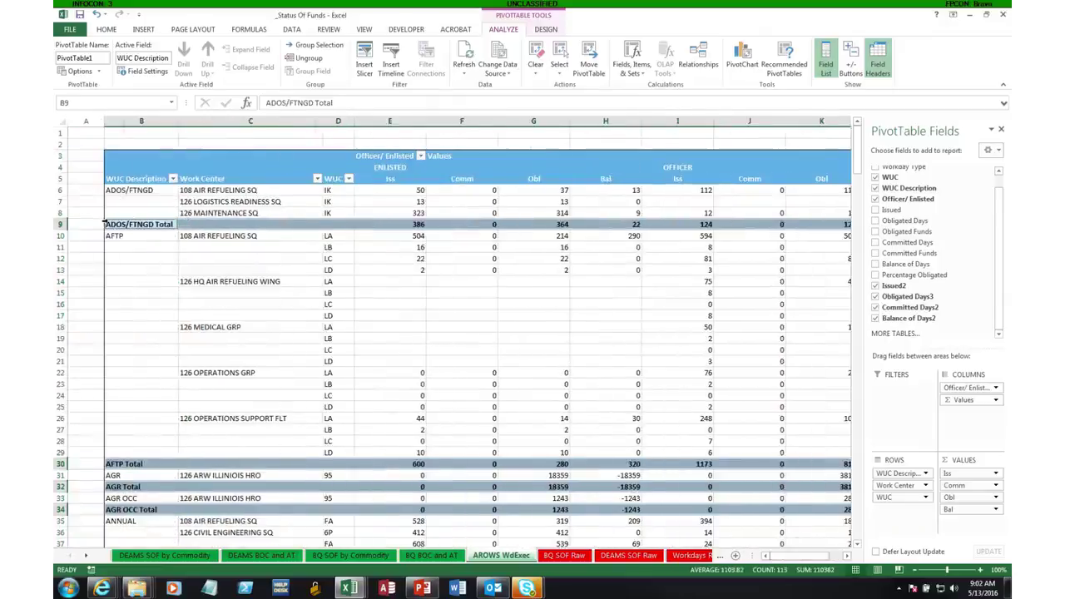
click(104, 224)
click(104, 224)
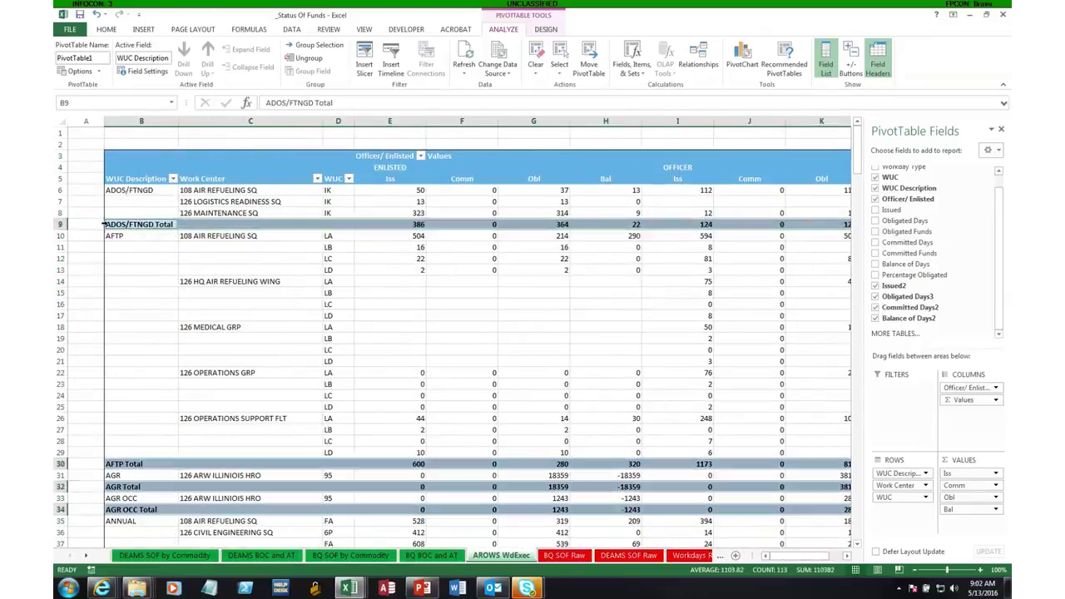
right_click(105, 223)
click(133, 246)
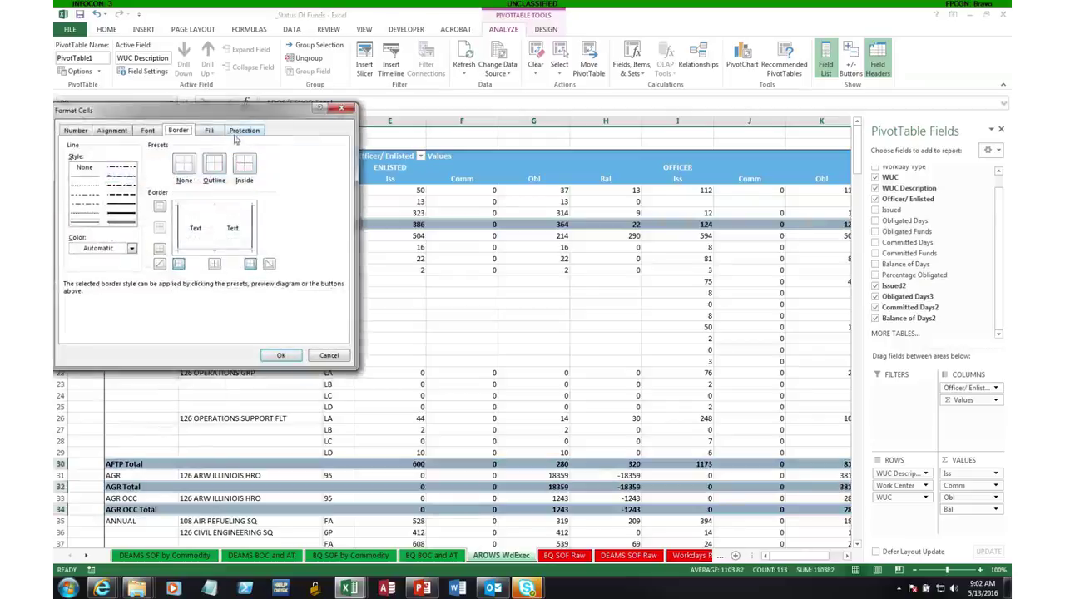
click(215, 164)
click(280, 355)
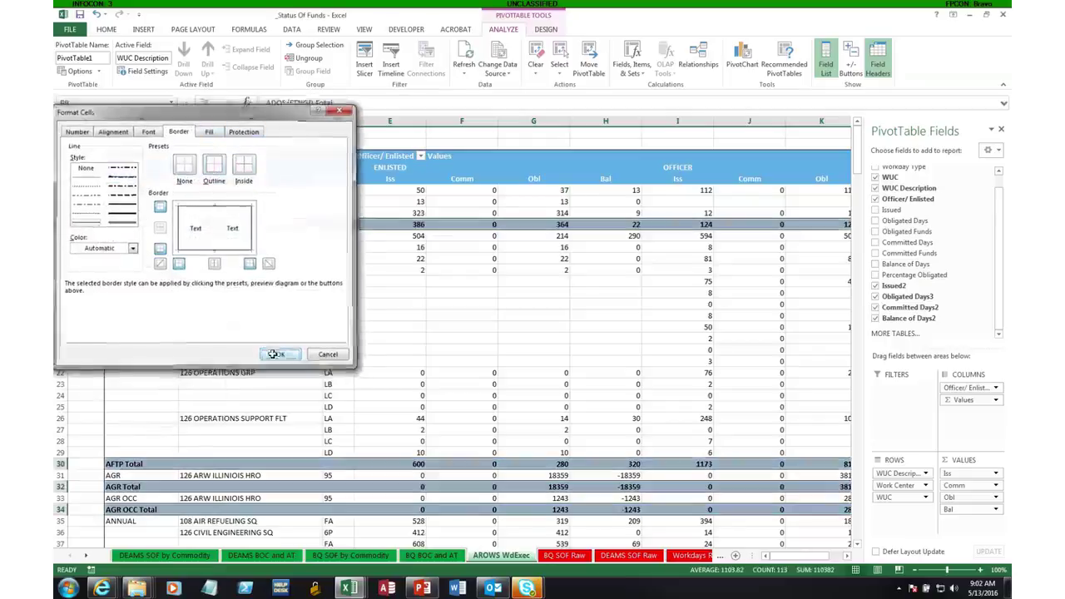
Hide the gridlines on the AROWS WdExec sheet.
click(365, 29)
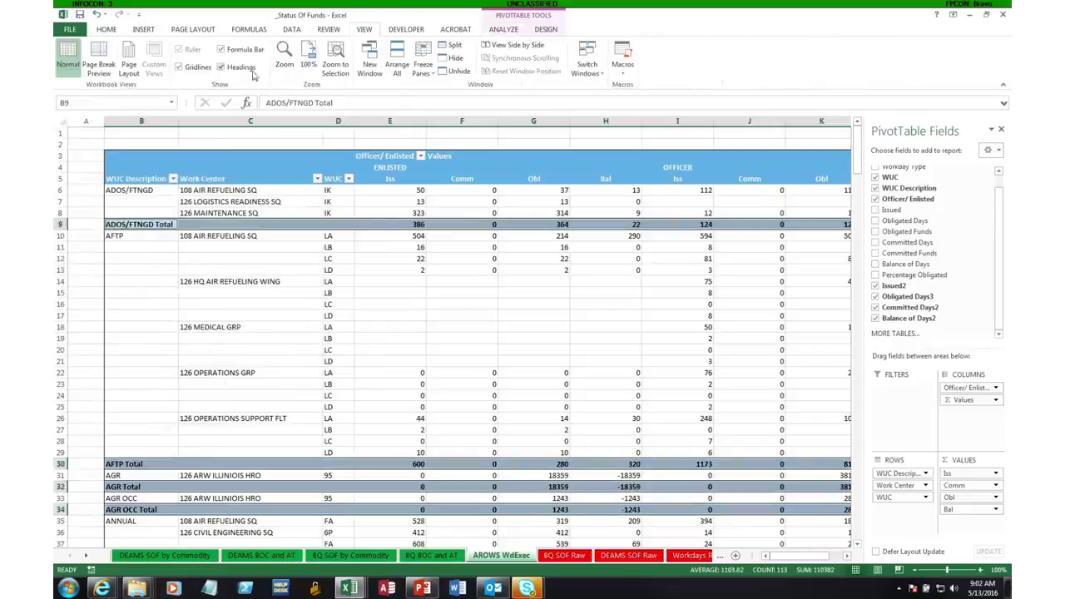
click(194, 68)
click(504, 29)
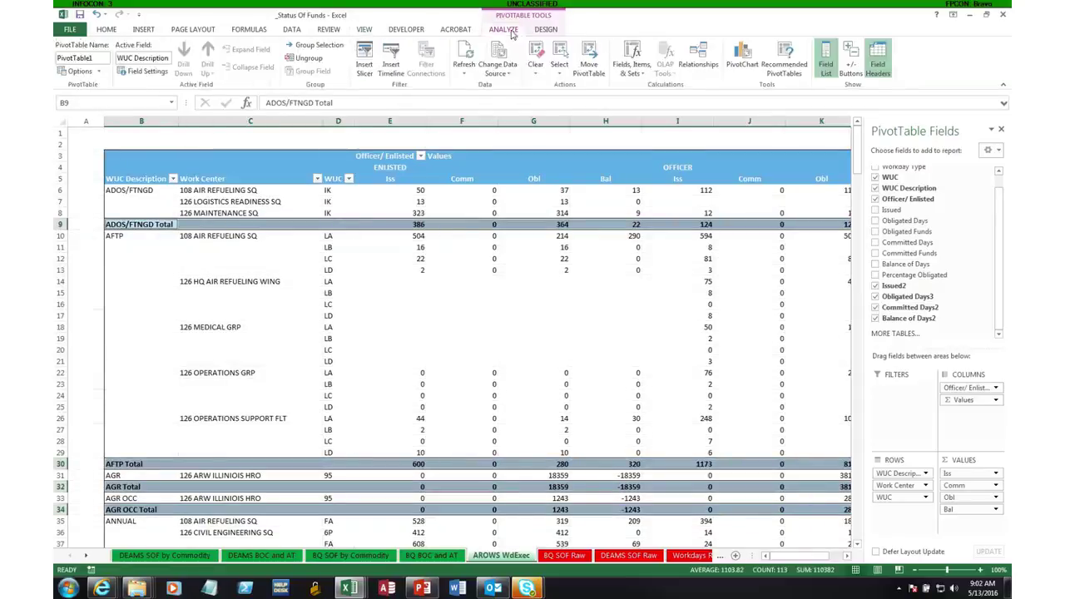
Try the Banded Rows and Banded Columns style options on the PivotTable, switching each one off again.
click(545, 30)
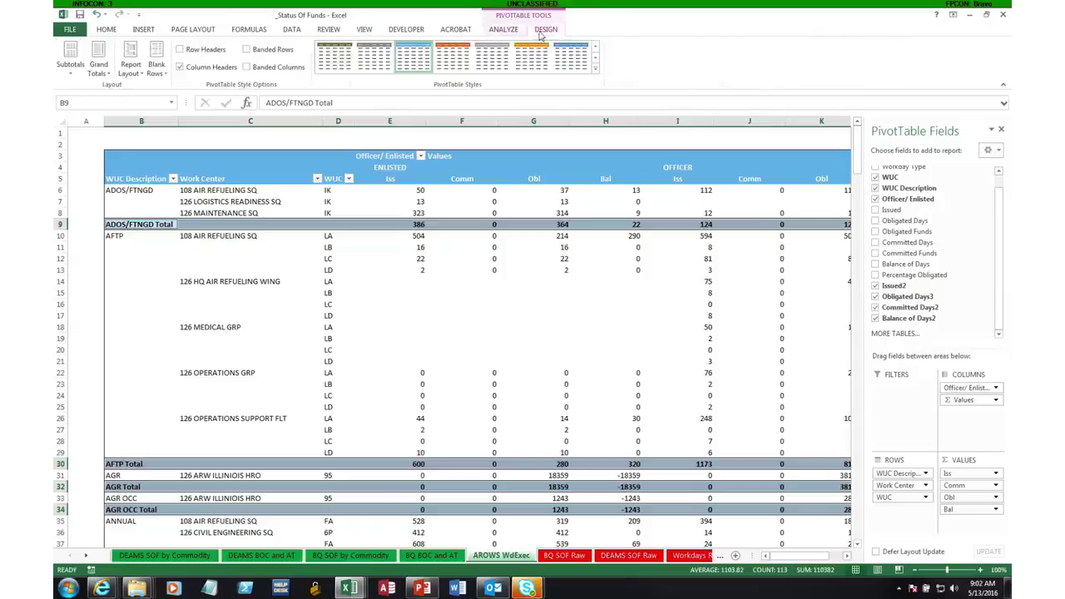
click(246, 50)
click(246, 50)
click(247, 67)
click(247, 67)
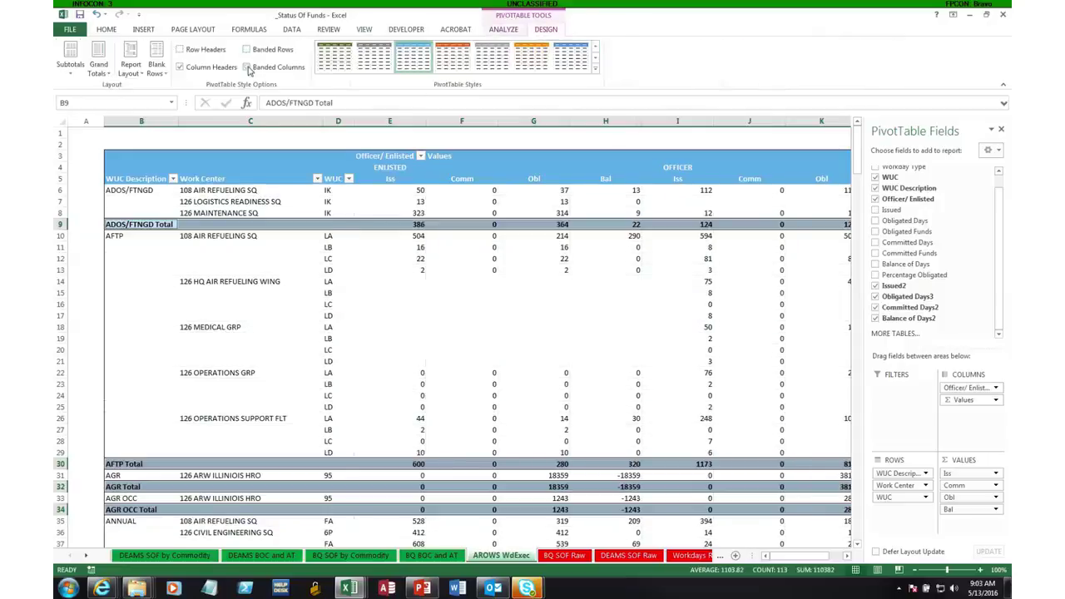
Select the whole ENLISTED section of the PivotTable and apply an outline border around it.
click(370, 281)
click(385, 164)
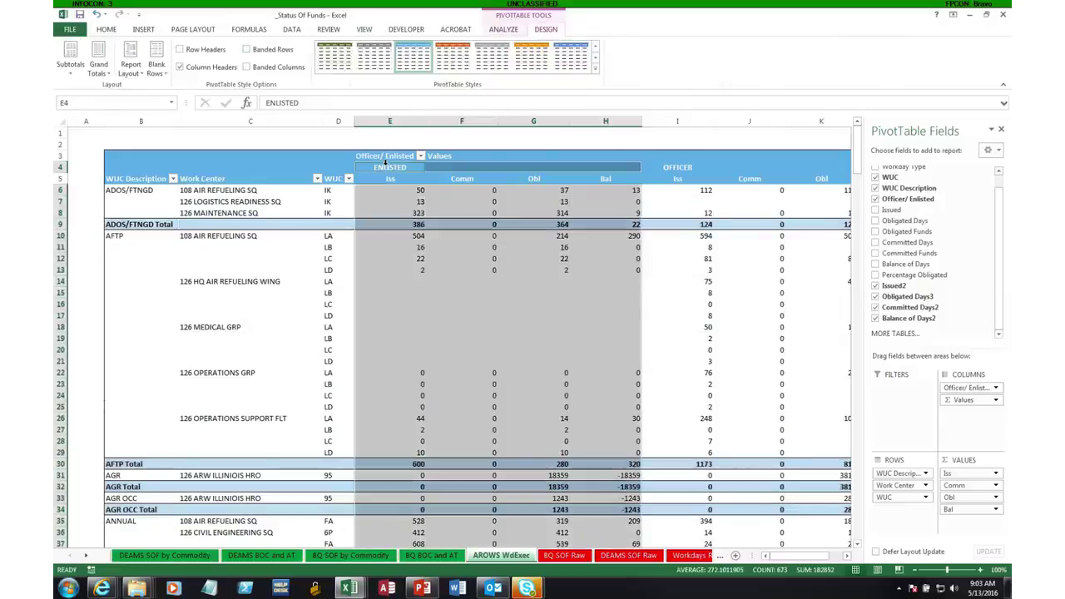
right_click(386, 163)
click(406, 188)
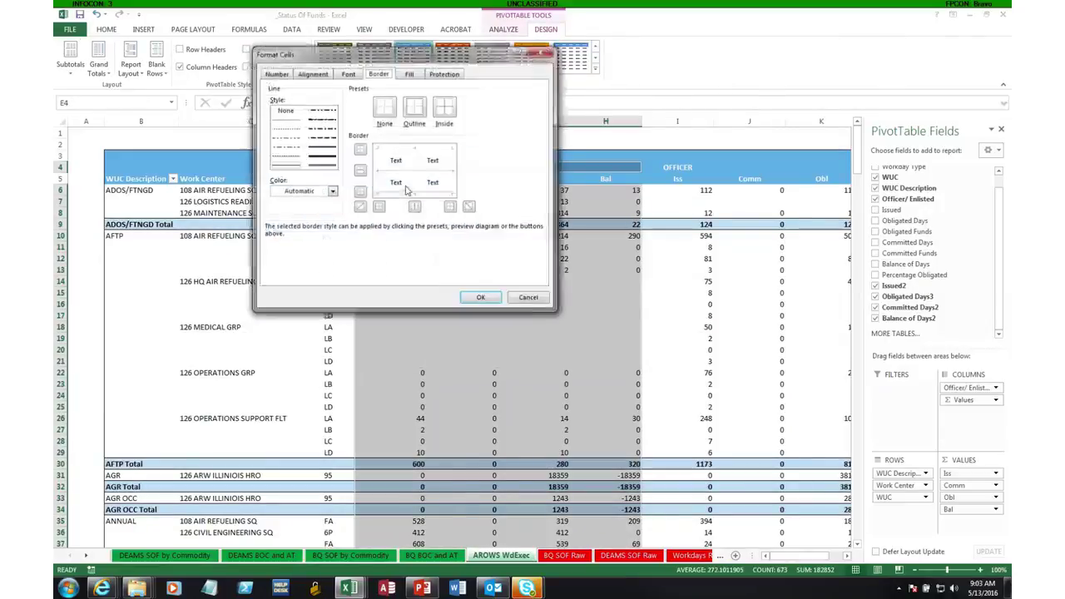
click(415, 109)
click(478, 298)
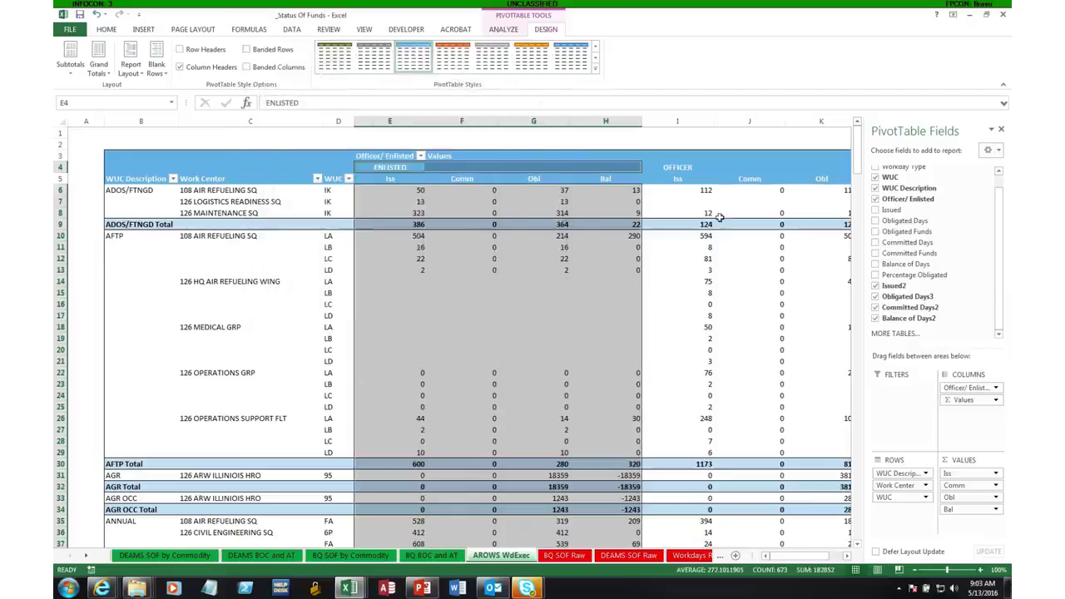
Select the whole OFFICER section of the PivotTable, apply an outline border around it, and deselect the table.
click(676, 163)
right_click(677, 165)
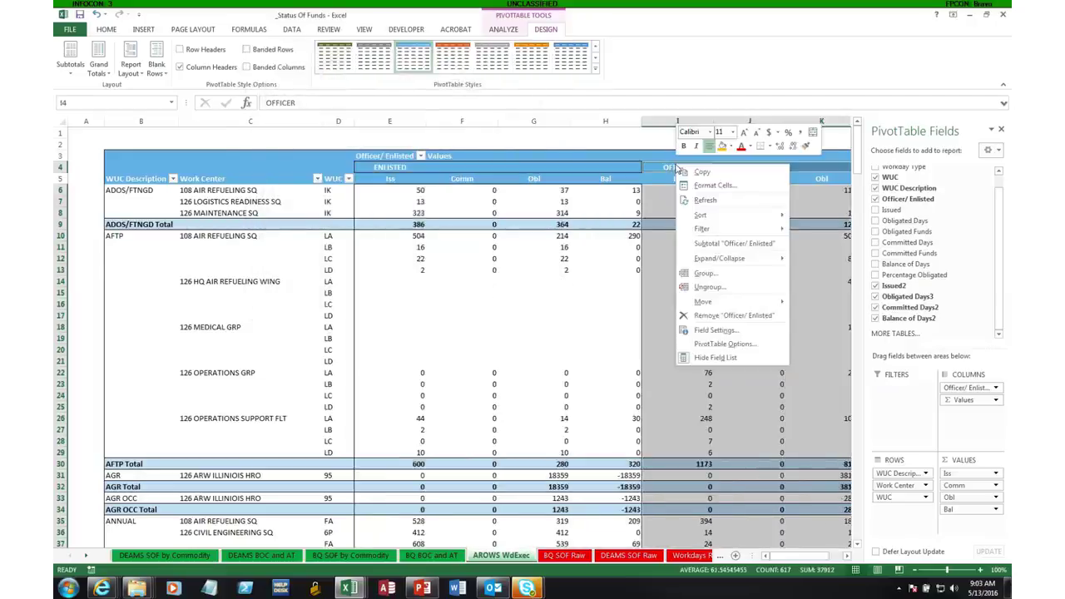
click(706, 184)
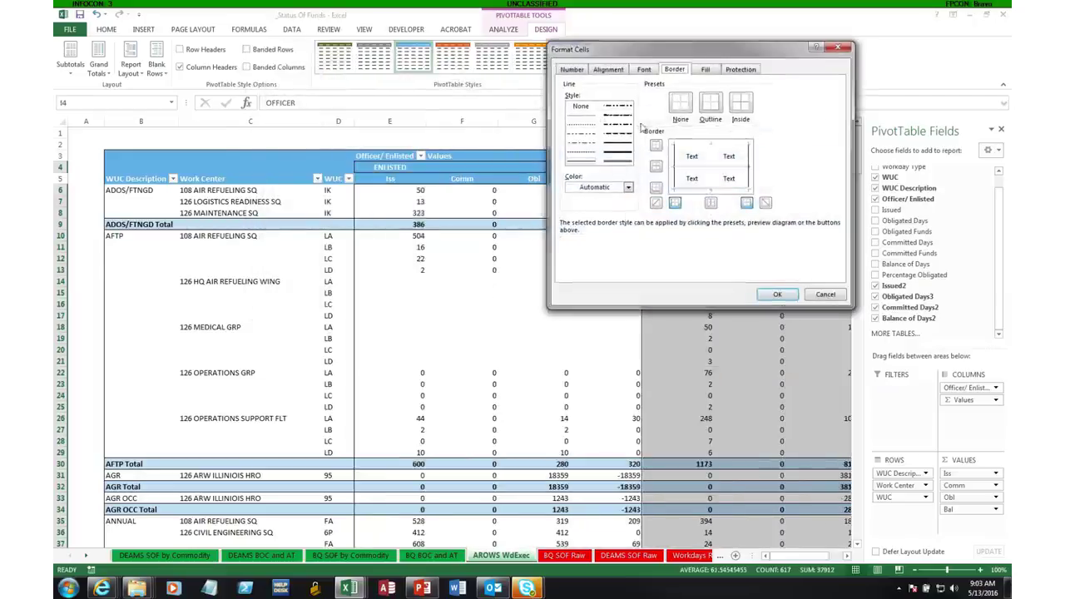
click(712, 111)
click(777, 293)
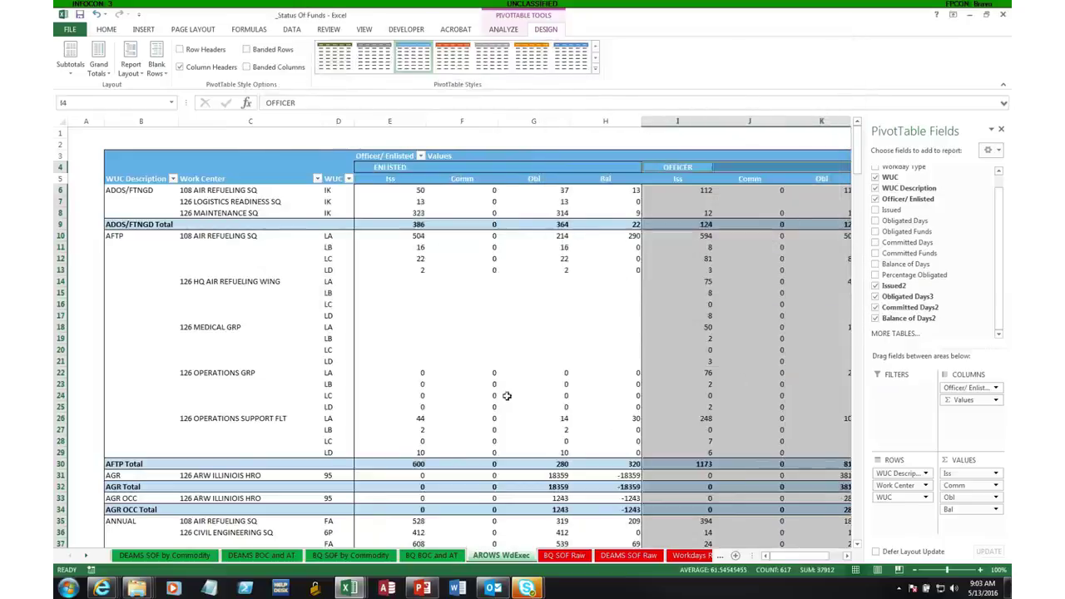
click(621, 135)
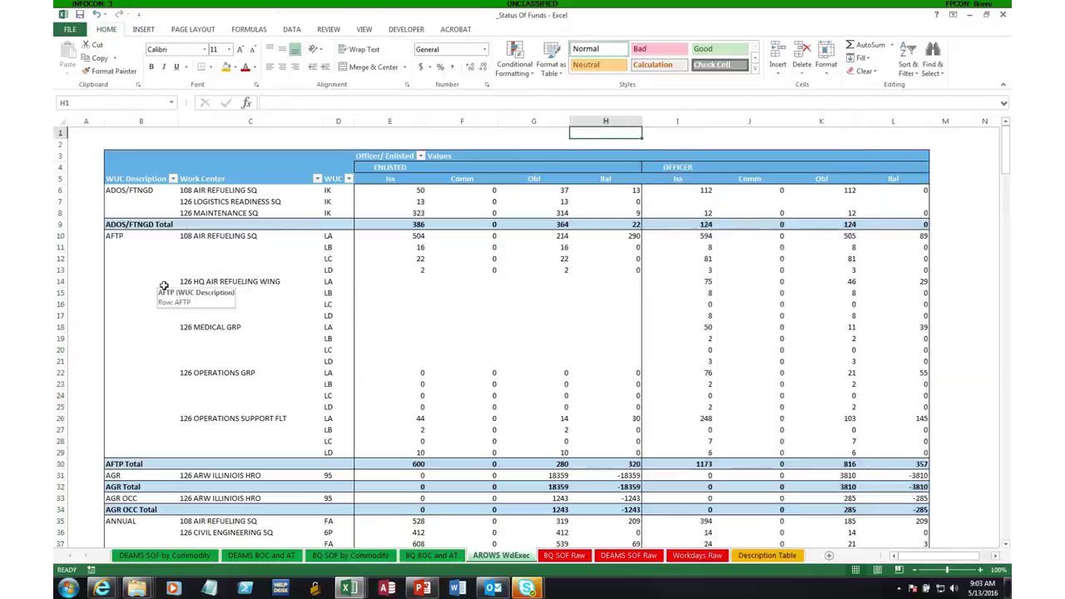
Remove the Work Center and WUC fields from the PivotTable rows, leaving only WUC Description.
click(265, 269)
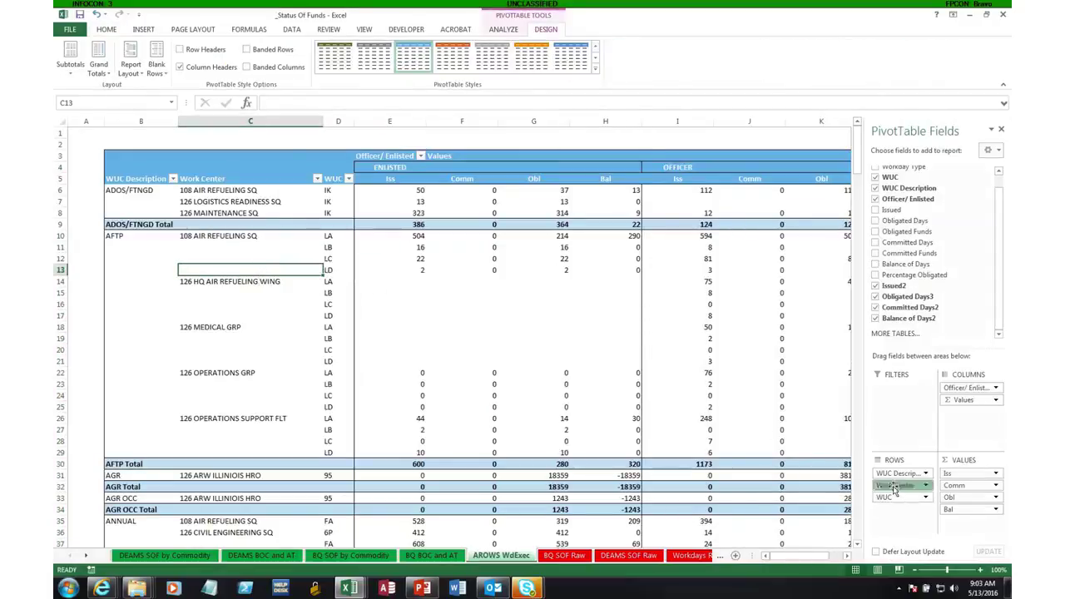
drag(898, 485, 755, 442)
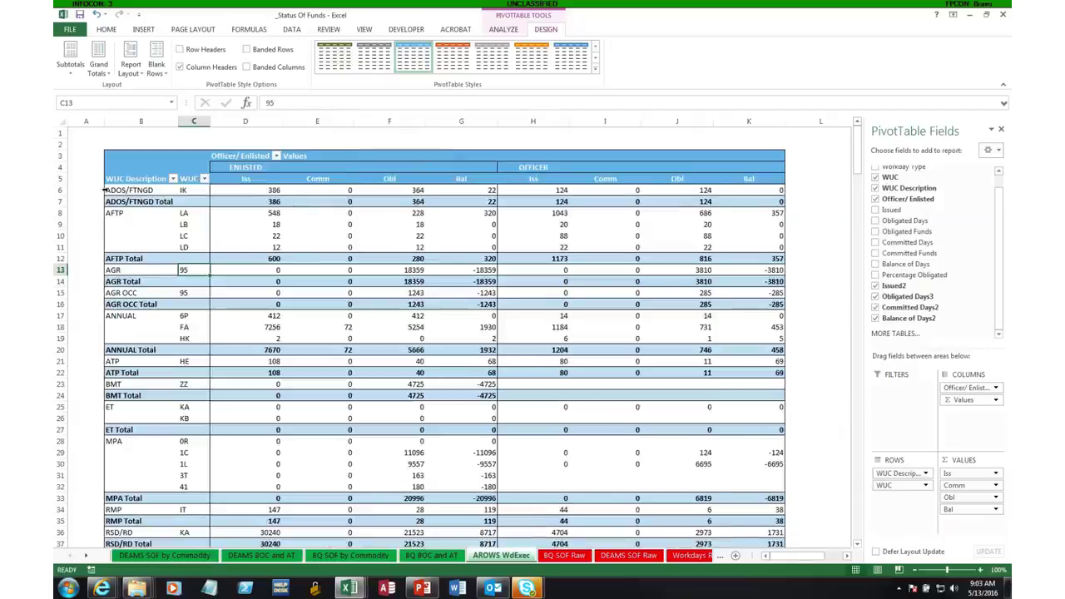
scroll(318, 272, down, 5)
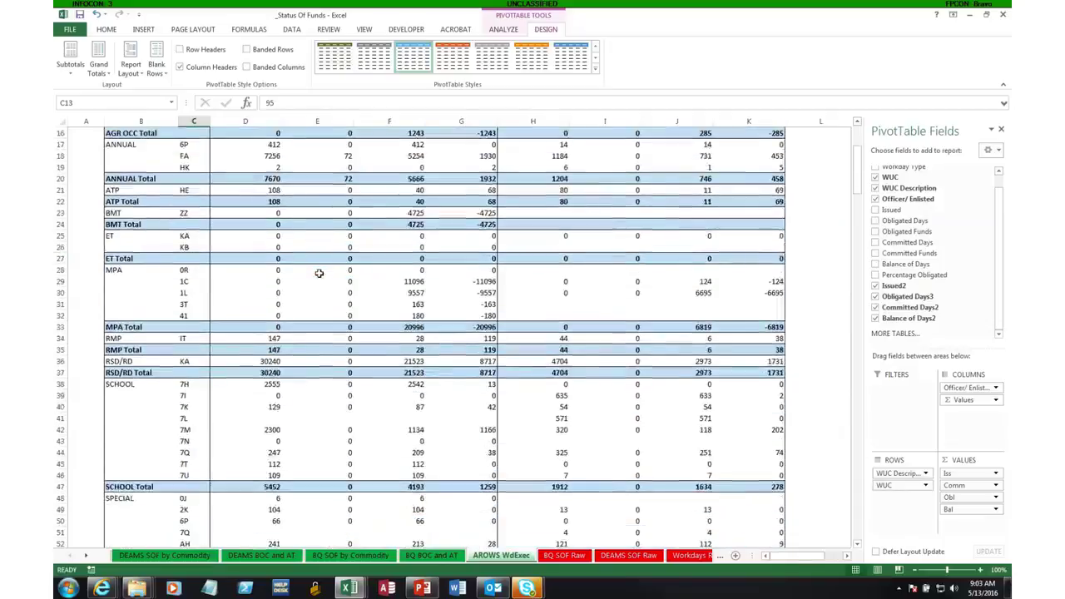
scroll(319, 273, down, 5)
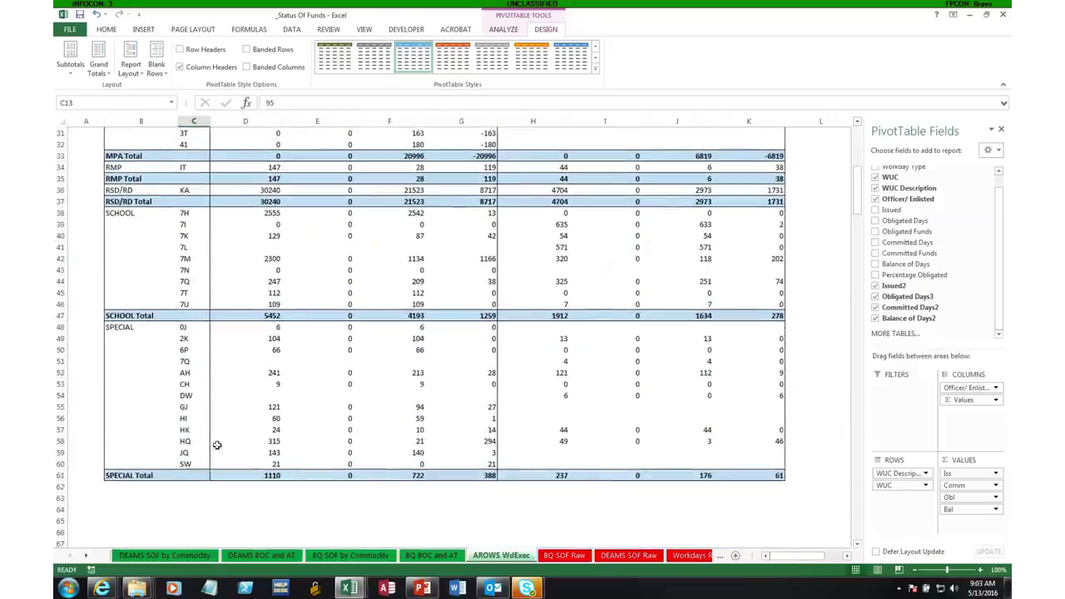
scroll(133, 333, up, 10)
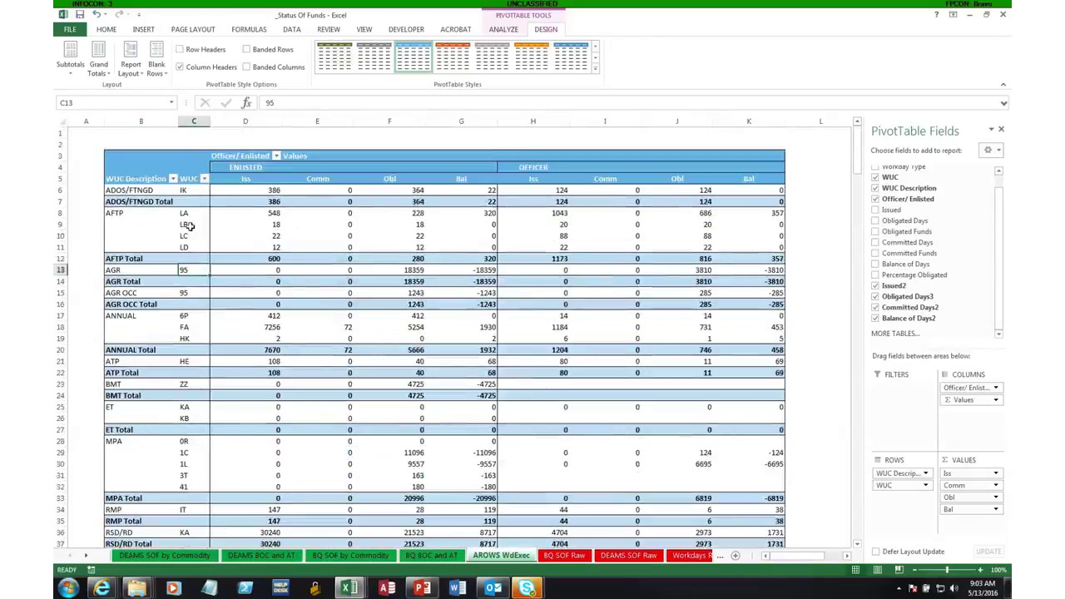
drag(899, 485, 825, 473)
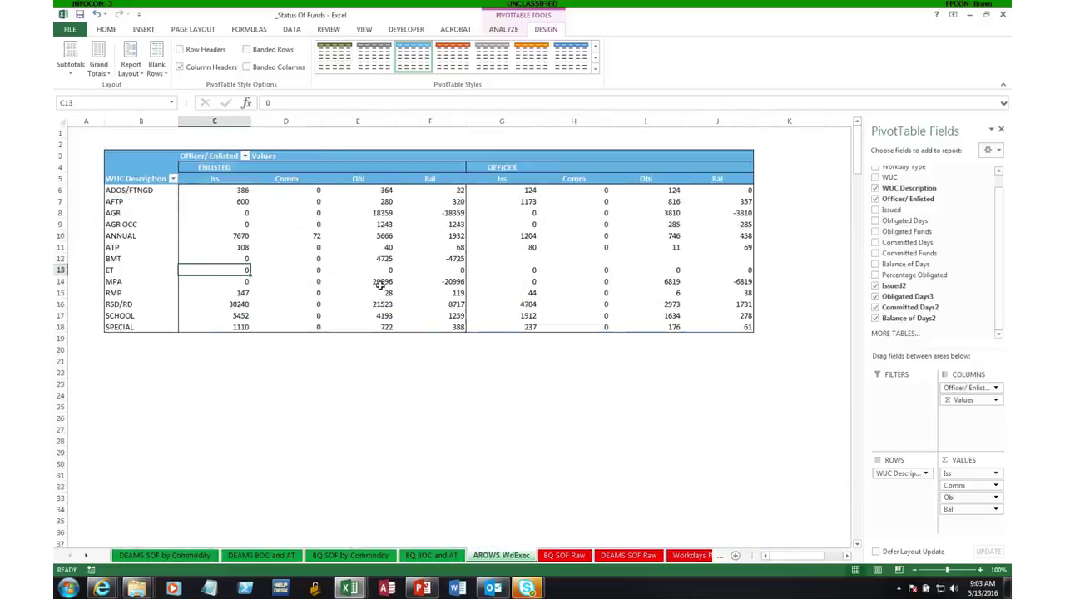
mouse_move(380, 284)
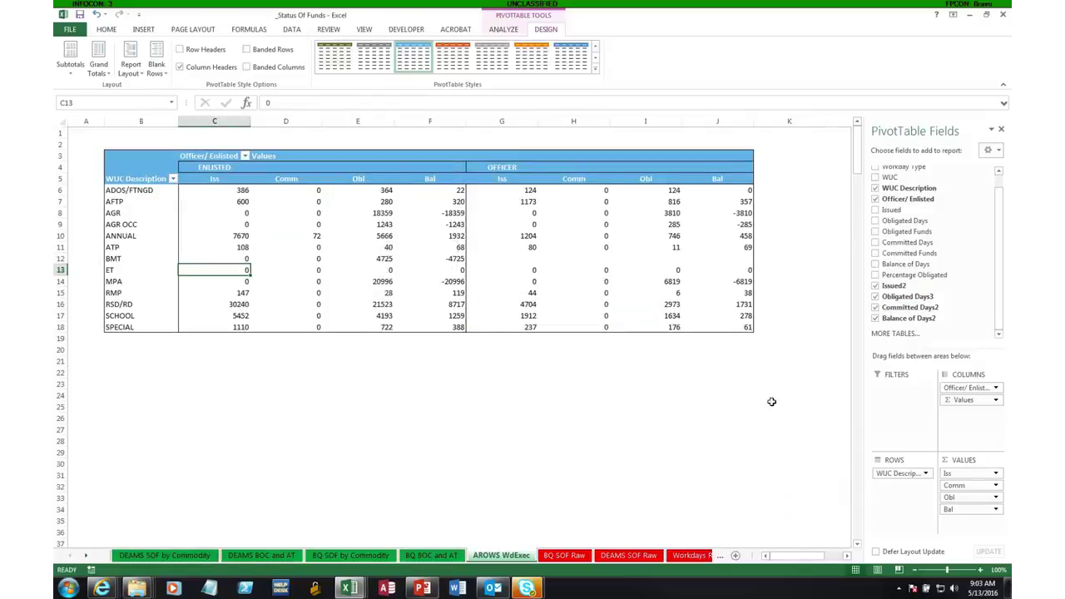
Undo the removal of the WUC and Work Center row fields and deselect the PivotTable.
key(ctrl+z)
key(ctrl+z)
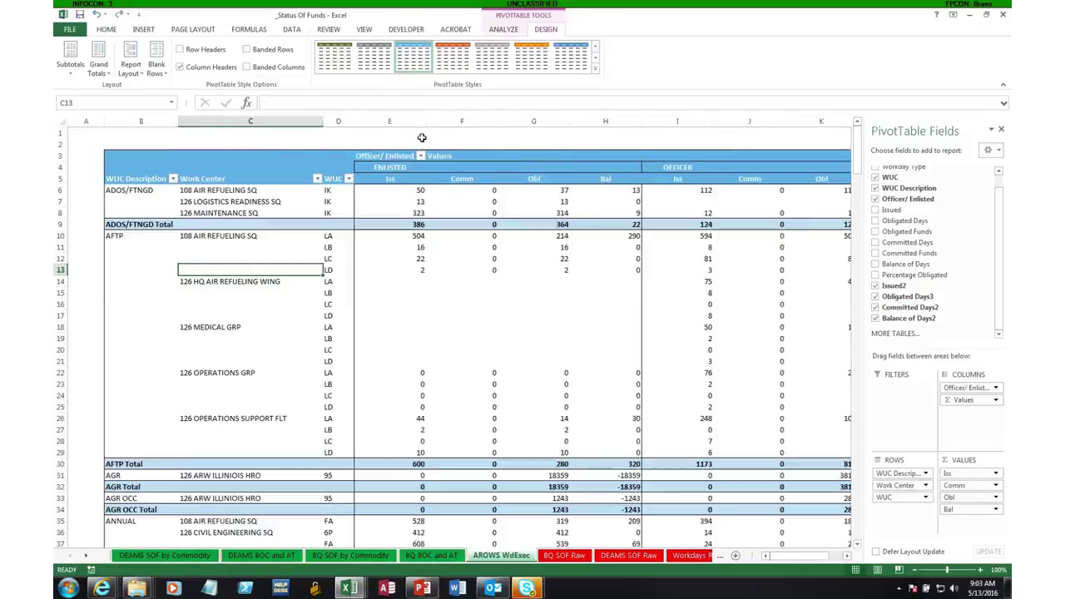
click(422, 137)
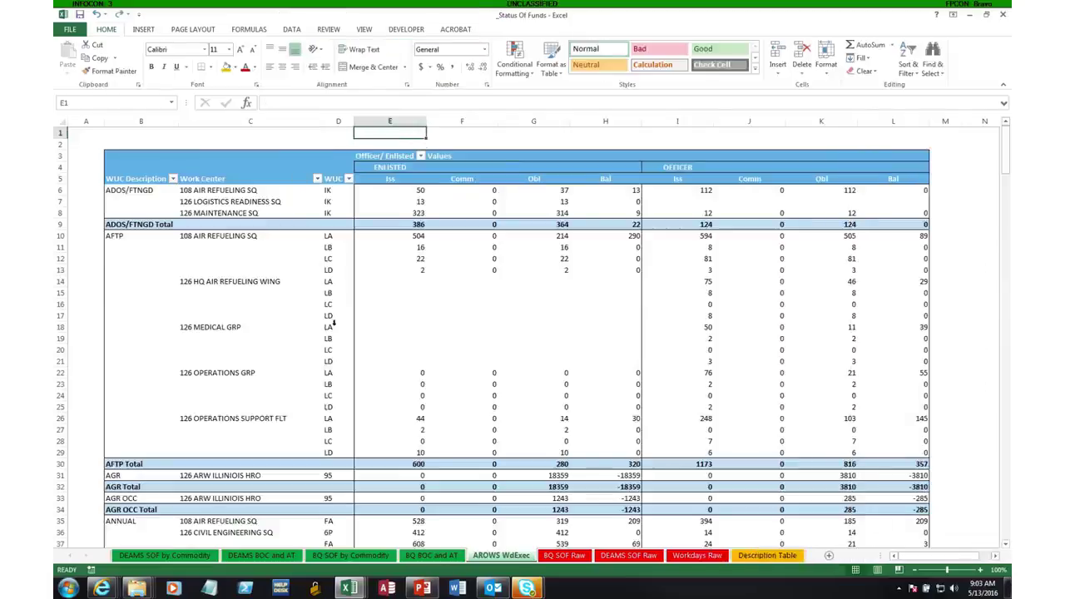